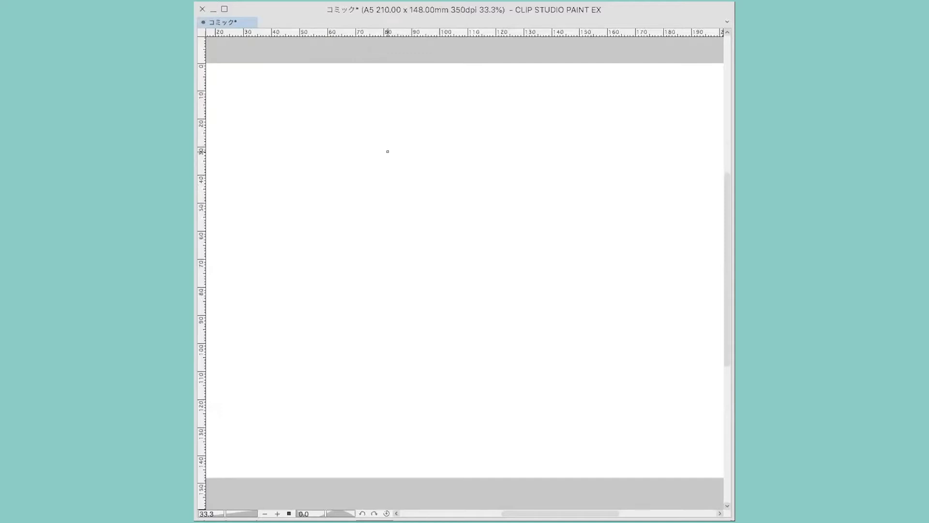
Sketch a rough blue head circle near the page centre with overlapping pencil strokes.
{"action": "mouse_move", "coordinate": [381, 164]}
{"action": "left_mouse_down"}
{"action": "mouse_move", "coordinate": [354, 213]}
{"action": "mouse_move", "coordinate": [362, 266]}
{"action": "mouse_move", "coordinate": [382, 303]}
{"action": "left_mouse_up"}
{"action": "mouse_move", "coordinate": [355, 215]}
{"action": "left_mouse_down"}
{"action": "mouse_move", "coordinate": [380, 168]}
{"action": "mouse_move", "coordinate": [483, 143]}
{"action": "mouse_move", "coordinate": [539, 203]}
{"action": "left_mouse_up"}
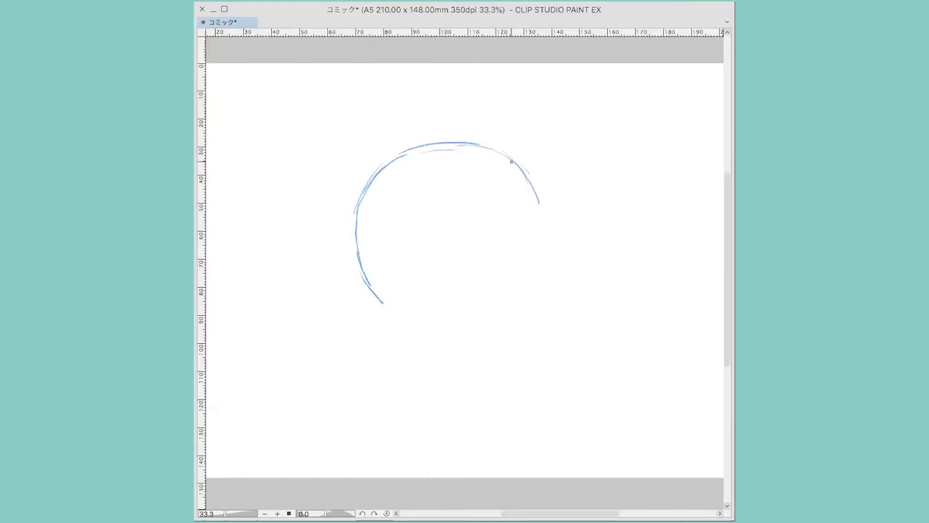
{"action": "mouse_move", "coordinate": [503, 155]}
{"action": "left_mouse_down"}
{"action": "mouse_move", "coordinate": [536, 187]}
{"action": "mouse_move", "coordinate": [540, 242]}
{"action": "left_mouse_up"}
{"action": "left_click_drag", "start_coordinate": [521, 171], "coordinate": [532, 185]}
{"action": "mouse_move", "coordinate": [546, 238]}
{"action": "left_mouse_down"}
{"action": "mouse_move", "coordinate": [540, 206]}
{"action": "mouse_move", "coordinate": [544, 269]}
{"action": "mouse_move", "coordinate": [510, 317]}
{"action": "left_mouse_up"}
{"action": "mouse_move", "coordinate": [370, 188]}
{"action": "left_mouse_down"}
{"action": "mouse_move", "coordinate": [357, 275]}
{"action": "mouse_move", "coordinate": [384, 318]}
{"action": "mouse_move", "coordinate": [466, 339]}
{"action": "mouse_move", "coordinate": [506, 327]}
{"action": "mouse_move", "coordinate": [526, 307]}
{"action": "left_mouse_up"}
Close and thicken the circle's right edge, then retrace its left, top and lower arcs.
{"action": "left_click_drag", "start_coordinate": [545, 216], "coordinate": [543, 286]}
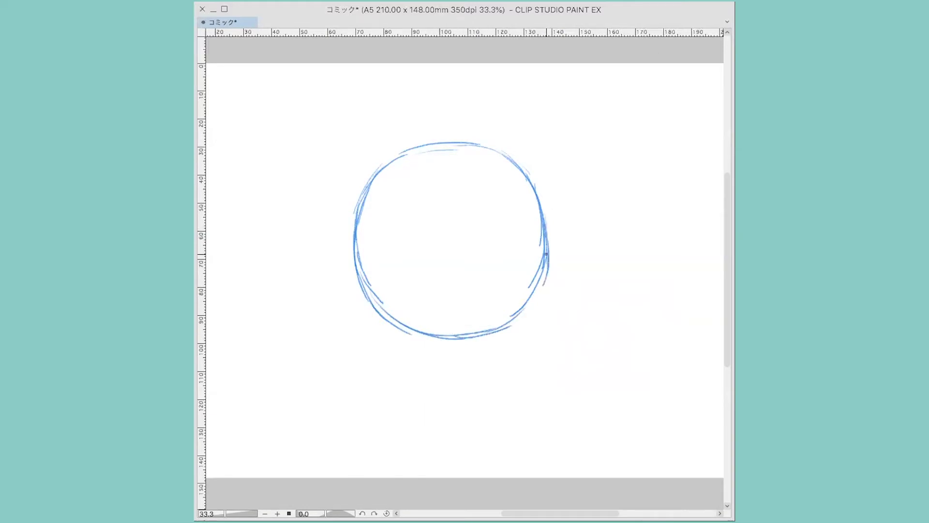
{"action": "mouse_move", "coordinate": [547, 247]}
{"action": "left_mouse_down"}
{"action": "mouse_move", "coordinate": [539, 293]}
{"action": "mouse_move", "coordinate": [506, 322]}
{"action": "left_mouse_up"}
{"action": "mouse_move", "coordinate": [524, 164]}
{"action": "left_mouse_down"}
{"action": "mouse_move", "coordinate": [545, 210]}
{"action": "mouse_move", "coordinate": [548, 259]}
{"action": "left_mouse_up"}
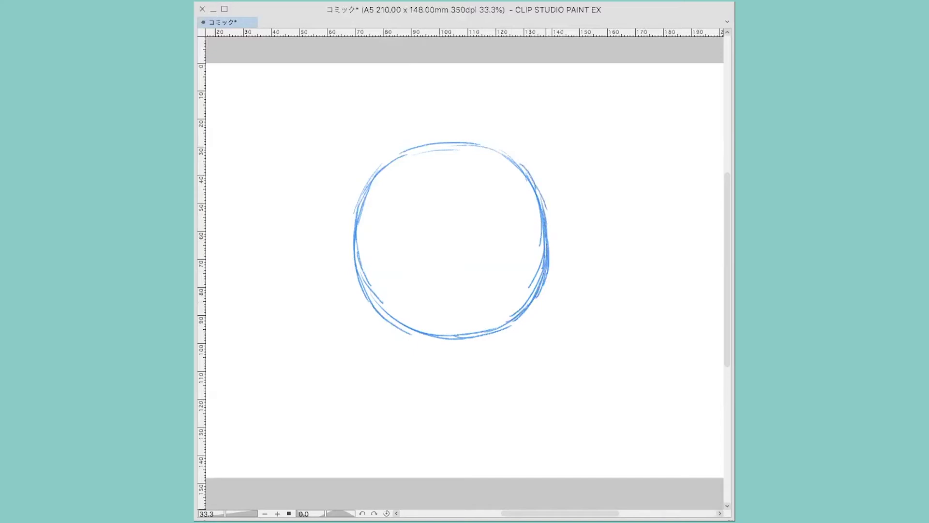
{"action": "mouse_move", "coordinate": [544, 204]}
{"action": "left_mouse_down"}
{"action": "mouse_move", "coordinate": [550, 255]}
{"action": "mouse_move", "coordinate": [540, 269]}
{"action": "left_mouse_up"}
{"action": "mouse_move", "coordinate": [274, 184]}
{"action": "left_mouse_down"}
{"action": "mouse_move", "coordinate": [254, 213]}
{"action": "mouse_move", "coordinate": [285, 187]}
{"action": "mouse_move", "coordinate": [260, 191]}
{"action": "mouse_move", "coordinate": [254, 215]}
{"action": "mouse_move", "coordinate": [288, 188]}
{"action": "mouse_move", "coordinate": [291, 216]}
{"action": "mouse_move", "coordinate": [291, 193]}
{"action": "left_mouse_up"}
{"action": "mouse_move", "coordinate": [355, 219]}
{"action": "left_mouse_down"}
{"action": "mouse_move", "coordinate": [354, 257]}
{"action": "mouse_move", "coordinate": [373, 303]}
{"action": "mouse_move", "coordinate": [427, 335]}
{"action": "left_mouse_up"}
{"action": "left_click_drag", "start_coordinate": [386, 168], "coordinate": [410, 150]}
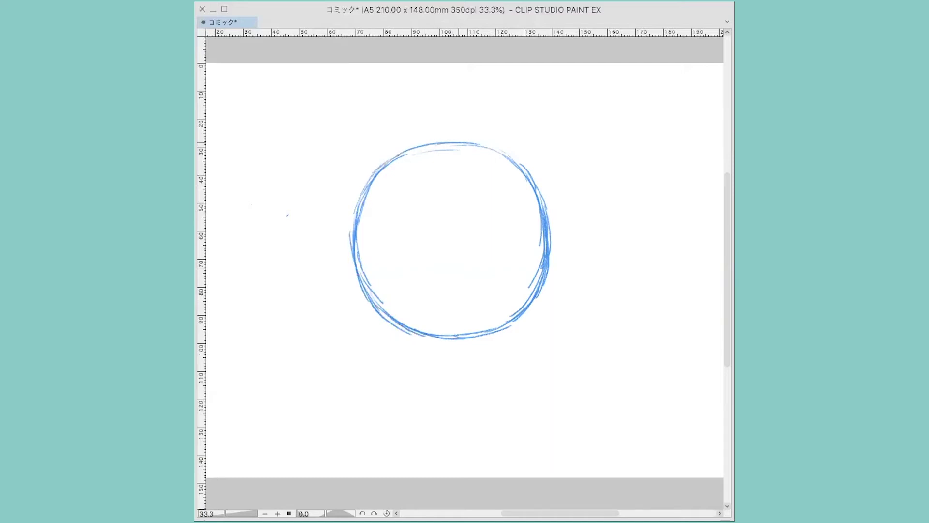
{"action": "left_click_drag", "start_coordinate": [524, 167], "coordinate": [537, 186]}
{"action": "mouse_move", "coordinate": [543, 259]}
{"action": "left_mouse_down"}
{"action": "mouse_move", "coordinate": [521, 317]}
{"action": "mouse_move", "coordinate": [503, 327]}
{"action": "left_mouse_up"}
Draw a horizontal middle guide and a vertical centre guide across the head circle.
{"action": "left_click_drag", "start_coordinate": [364, 245], "coordinate": [506, 244]}
{"action": "left_click_drag", "start_coordinate": [441, 243], "coordinate": [550, 242]}
{"action": "left_click_drag", "start_coordinate": [456, 149], "coordinate": [455, 236]}
{"action": "left_click_drag", "start_coordinate": [451, 146], "coordinate": [452, 256]}
{"action": "left_click_drag", "start_coordinate": [452, 194], "coordinate": [452, 273]}
{"action": "left_click_drag", "start_coordinate": [451, 228], "coordinate": [452, 297]}
{"action": "left_click_drag", "start_coordinate": [451, 256], "coordinate": [453, 329]}
{"action": "left_click_drag", "start_coordinate": [453, 295], "coordinate": [454, 335]}
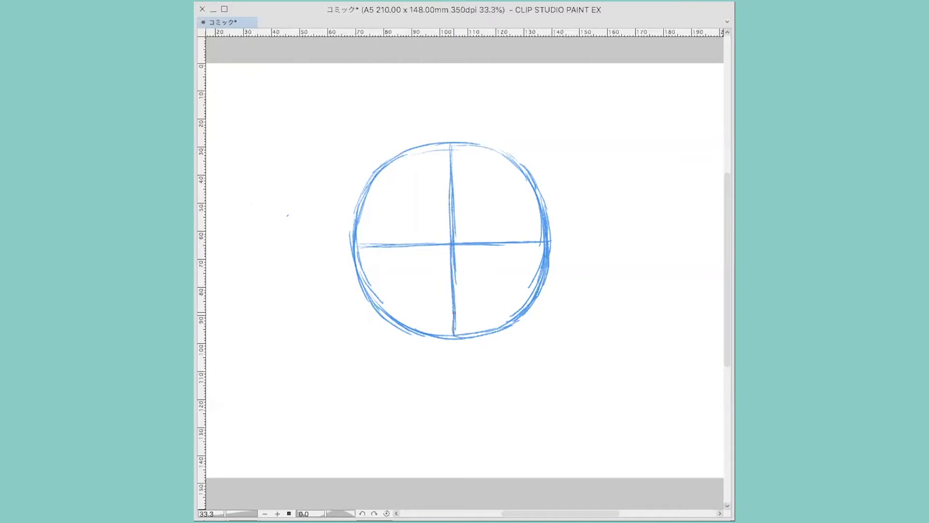
{"action": "left_click_drag", "start_coordinate": [453, 146], "coordinate": [452, 252]}
Extend the centre guide below the circle to a chin mark, erasing the blob at its end.
{"action": "left_click_drag", "start_coordinate": [454, 336], "coordinate": [457, 381]}
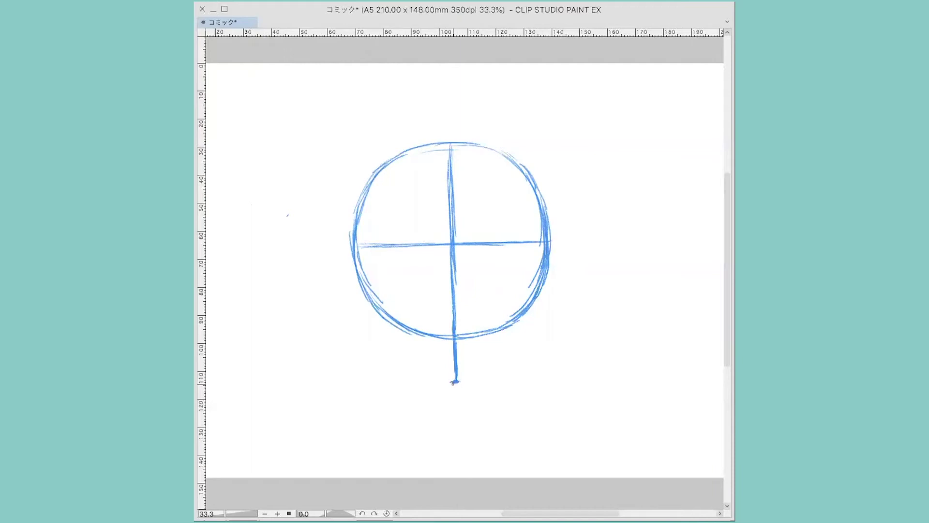
{"action": "left_click_drag", "start_coordinate": [455, 382], "coordinate": [461, 384]}
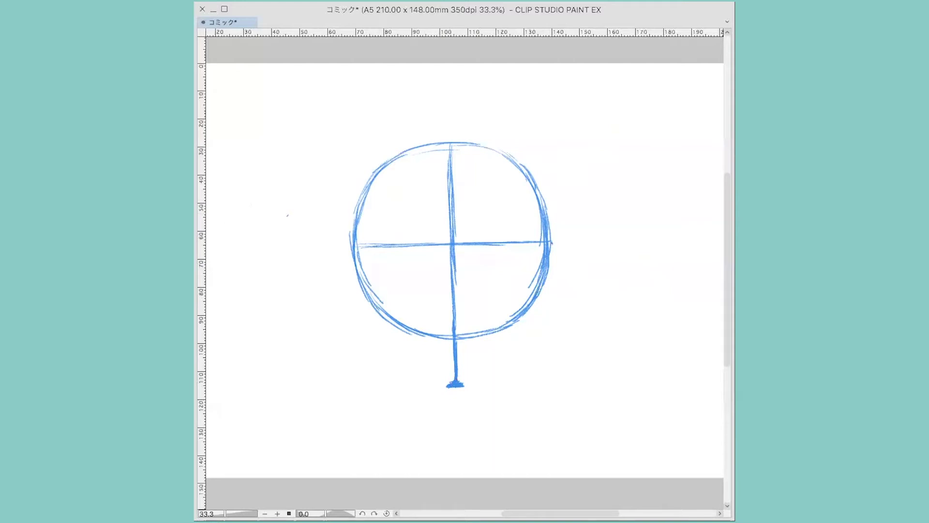
{"action": "mouse_move", "coordinate": [465, 385]}
{"action": "left_mouse_down"}
{"action": "mouse_move", "coordinate": [448, 383]}
{"action": "mouse_move", "coordinate": [462, 386]}
{"action": "left_mouse_up"}
{"action": "left_click_drag", "start_coordinate": [456, 394], "coordinate": [455, 408]}
Sketch the left jawline curving from the circle's lower-left edge down to the chin.
{"action": "left_click_drag", "start_coordinate": [357, 247], "coordinate": [372, 326]}
{"action": "left_click_drag", "start_coordinate": [362, 287], "coordinate": [390, 353]}
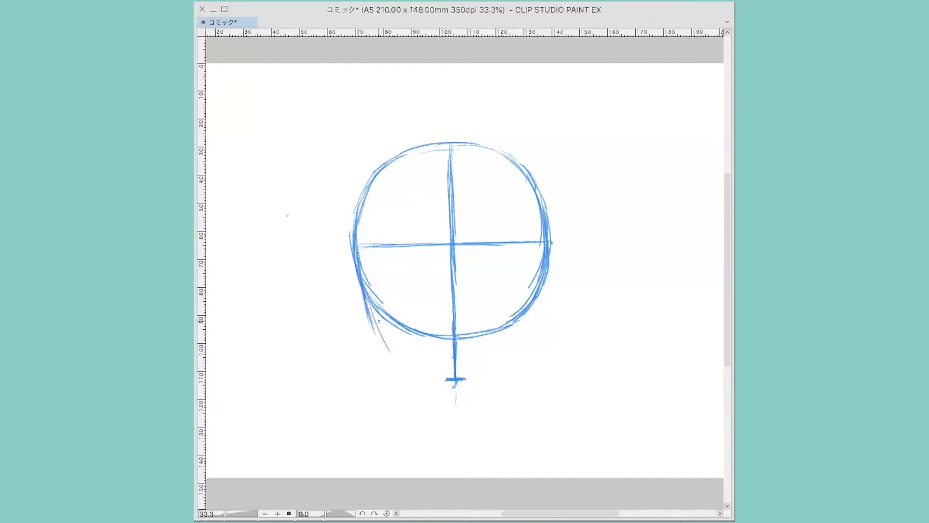
{"action": "mouse_move", "coordinate": [372, 308]}
{"action": "left_mouse_down"}
{"action": "mouse_move", "coordinate": [387, 347]}
{"action": "mouse_move", "coordinate": [403, 363]}
{"action": "left_mouse_up"}
{"action": "mouse_move", "coordinate": [375, 312]}
{"action": "left_mouse_down"}
{"action": "mouse_move", "coordinate": [392, 347]}
{"action": "mouse_move", "coordinate": [438, 379]}
{"action": "left_mouse_up"}
{"action": "mouse_move", "coordinate": [393, 349]}
{"action": "left_mouse_down"}
{"action": "mouse_move", "coordinate": [447, 380]}
{"action": "mouse_move", "coordinate": [471, 374]}
{"action": "left_mouse_up"}
Sketch the right jawline toward the chin and darken the head's left edge.
{"action": "mouse_move", "coordinate": [551, 237]}
{"action": "left_mouse_down"}
{"action": "mouse_move", "coordinate": [537, 324]}
{"action": "mouse_move", "coordinate": [511, 355]}
{"action": "mouse_move", "coordinate": [477, 372]}
{"action": "mouse_move", "coordinate": [509, 356]}
{"action": "mouse_move", "coordinate": [530, 331]}
{"action": "left_mouse_up"}
{"action": "left_click_drag", "start_coordinate": [541, 291], "coordinate": [526, 327]}
{"action": "left_click_drag", "start_coordinate": [541, 299], "coordinate": [511, 348]}
{"action": "left_click_drag", "start_coordinate": [358, 221], "coordinate": [363, 280]}
{"action": "left_click_drag", "start_coordinate": [359, 229], "coordinate": [361, 260]}
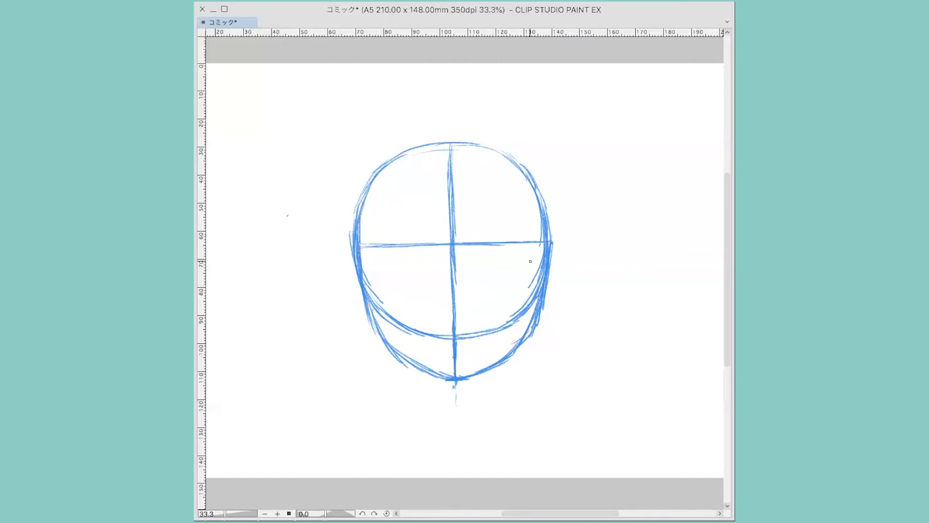
{"action": "left_click_drag", "start_coordinate": [358, 226], "coordinate": [358, 238]}
Sketch both eye shapes under the horizontal guide, plus a brow-centre mark and a nose tick.
{"action": "mouse_move", "coordinate": [388, 249]}
{"action": "left_mouse_down"}
{"action": "mouse_move", "coordinate": [382, 254]}
{"action": "mouse_move", "coordinate": [436, 254]}
{"action": "mouse_move", "coordinate": [390, 249]}
{"action": "mouse_move", "coordinate": [383, 259]}
{"action": "left_mouse_up"}
{"action": "mouse_move", "coordinate": [485, 251]}
{"action": "left_mouse_down"}
{"action": "mouse_move", "coordinate": [527, 246]}
{"action": "mouse_move", "coordinate": [531, 254]}
{"action": "mouse_move", "coordinate": [477, 256]}
{"action": "mouse_move", "coordinate": [525, 248]}
{"action": "mouse_move", "coordinate": [529, 256]}
{"action": "left_mouse_up"}
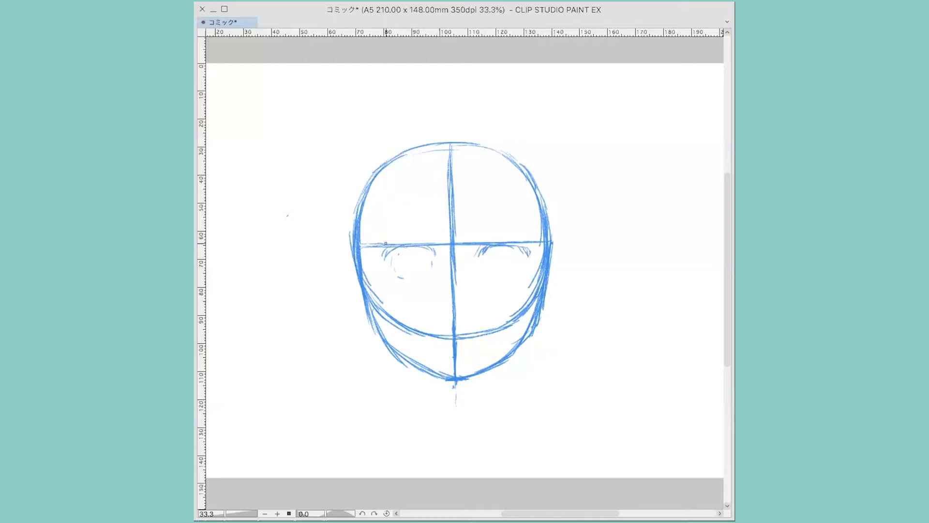
{"action": "mouse_move", "coordinate": [386, 242]}
{"action": "left_mouse_down"}
{"action": "mouse_move", "coordinate": [531, 241]}
{"action": "mouse_move", "coordinate": [477, 257]}
{"action": "mouse_move", "coordinate": [527, 256]}
{"action": "mouse_move", "coordinate": [490, 270]}
{"action": "mouse_move", "coordinate": [521, 271]}
{"action": "mouse_move", "coordinate": [504, 274]}
{"action": "left_mouse_up"}
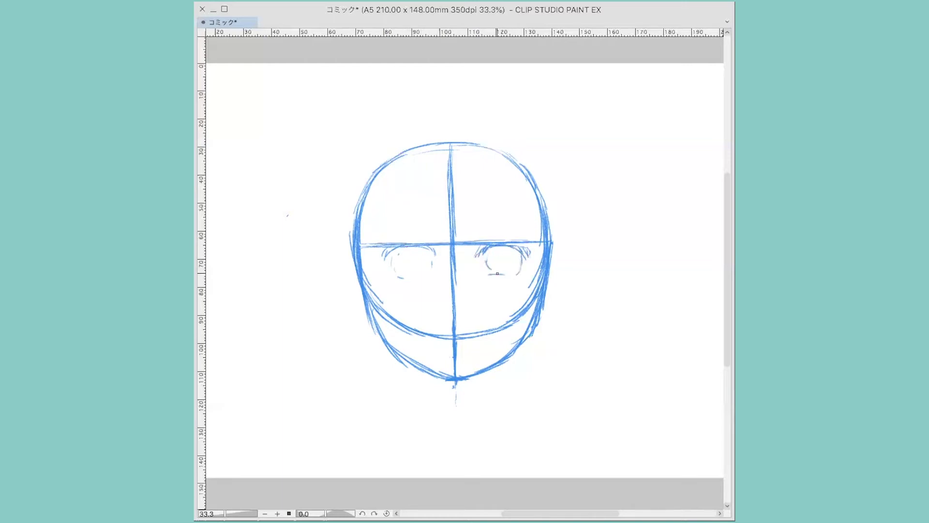
{"action": "left_click_drag", "start_coordinate": [427, 253], "coordinate": [428, 273]}
{"action": "mouse_move", "coordinate": [428, 251]}
{"action": "left_mouse_down"}
{"action": "mouse_move", "coordinate": [425, 273]}
{"action": "mouse_move", "coordinate": [393, 272]}
{"action": "left_mouse_up"}
{"action": "mouse_move", "coordinate": [525, 251]}
{"action": "left_mouse_down"}
{"action": "mouse_move", "coordinate": [524, 271]}
{"action": "mouse_move", "coordinate": [528, 257]}
{"action": "left_mouse_up"}
{"action": "left_click_drag", "start_coordinate": [435, 239], "coordinate": [445, 254]}
{"action": "mouse_move", "coordinate": [447, 313]}
{"action": "left_mouse_down"}
{"action": "mouse_move", "coordinate": [456, 318]}
{"action": "mouse_move", "coordinate": [430, 341]}
{"action": "mouse_move", "coordinate": [473, 344]}
{"action": "mouse_move", "coordinate": [432, 347]}
{"action": "mouse_move", "coordinate": [498, 331]}
{"action": "mouse_move", "coordinate": [488, 334]}
{"action": "left_mouse_up"}
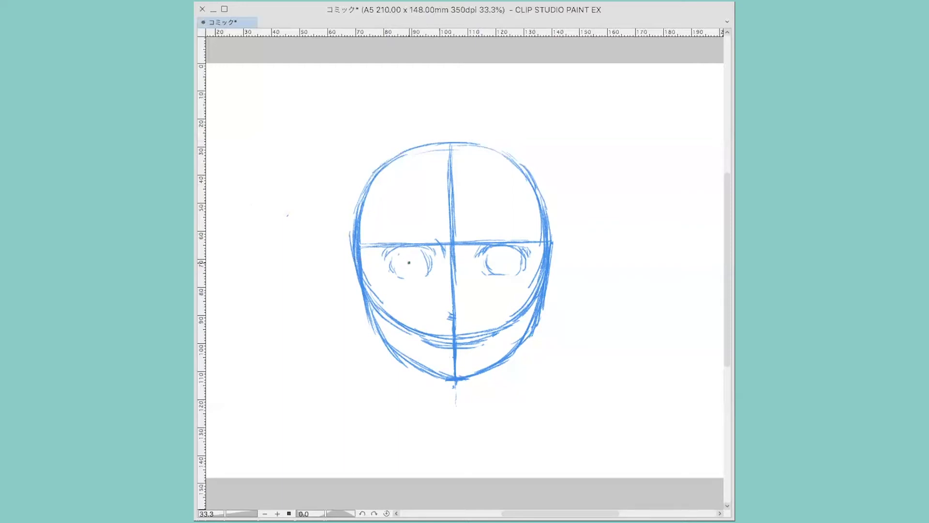
Extend strokes through the left and right eyes out to the sides of the head.
{"action": "mouse_move", "coordinate": [354, 263]}
{"action": "left_mouse_down"}
{"action": "mouse_move", "coordinate": [404, 262]}
{"action": "mouse_move", "coordinate": [345, 254]}
{"action": "mouse_move", "coordinate": [345, 293]}
{"action": "mouse_move", "coordinate": [374, 327]}
{"action": "mouse_move", "coordinate": [363, 321]}
{"action": "mouse_move", "coordinate": [373, 325]}
{"action": "mouse_move", "coordinate": [348, 252]}
{"action": "mouse_move", "coordinate": [341, 285]}
{"action": "mouse_move", "coordinate": [370, 324]}
{"action": "left_mouse_up"}
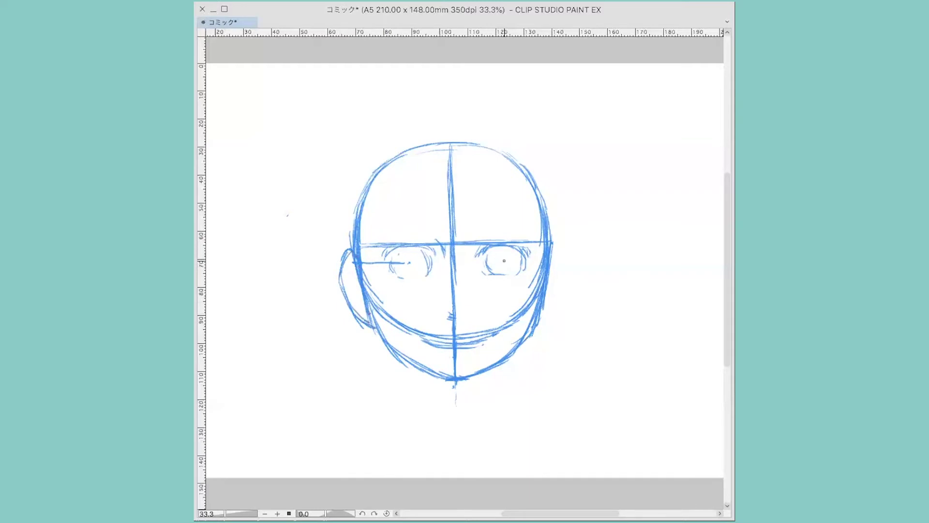
{"action": "mouse_move", "coordinate": [496, 261]}
{"action": "left_mouse_down"}
{"action": "mouse_move", "coordinate": [564, 249]}
{"action": "mouse_move", "coordinate": [569, 288]}
{"action": "mouse_move", "coordinate": [542, 315]}
{"action": "left_mouse_up"}
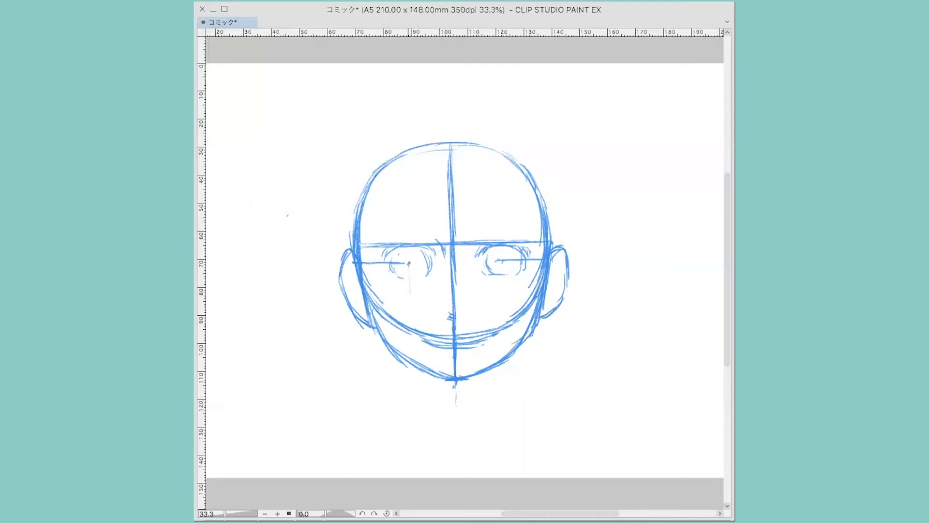
Sketch two vertical neck lines descending below the left and right eyes.
{"action": "left_click_drag", "start_coordinate": [414, 331], "coordinate": [415, 388]}
{"action": "left_click_drag", "start_coordinate": [417, 350], "coordinate": [417, 389]}
{"action": "left_click_drag", "start_coordinate": [409, 337], "coordinate": [409, 381]}
{"action": "left_click_drag", "start_coordinate": [505, 274], "coordinate": [501, 382]}
{"action": "left_click_drag", "start_coordinate": [498, 330], "coordinate": [498, 395]}
{"action": "left_click_drag", "start_coordinate": [501, 361], "coordinate": [500, 402]}
{"action": "left_click_drag", "start_coordinate": [503, 363], "coordinate": [503, 409]}
{"action": "left_click_drag", "start_coordinate": [407, 361], "coordinate": [410, 408]}
{"action": "mouse_move", "coordinate": [413, 373]}
{"action": "left_mouse_down"}
{"action": "mouse_move", "coordinate": [414, 412]}
{"action": "mouse_move", "coordinate": [353, 423]}
{"action": "left_mouse_up"}
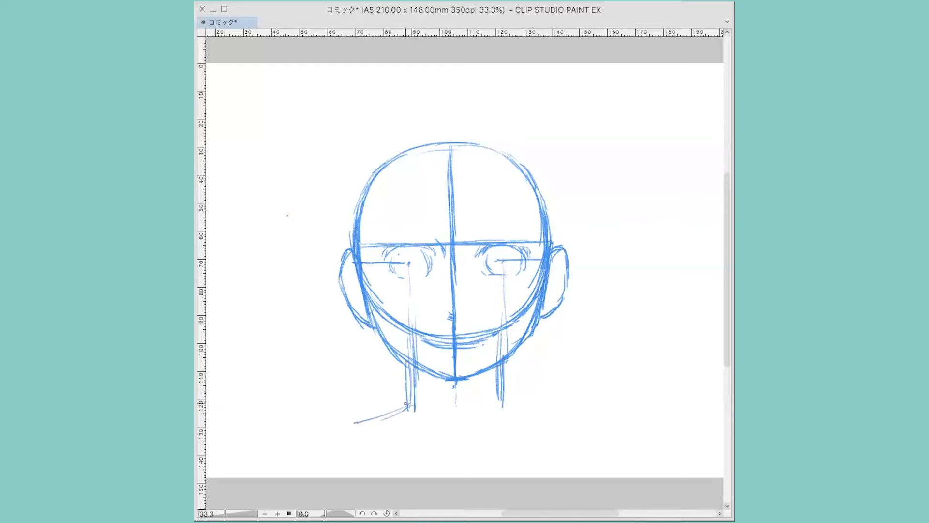
Draw sloping shoulder lines to each side and retrace the left head and jaw outline.
{"action": "left_click_drag", "start_coordinate": [408, 402], "coordinate": [344, 422]}
{"action": "mouse_move", "coordinate": [503, 396]}
{"action": "left_mouse_down"}
{"action": "mouse_move", "coordinate": [506, 406]}
{"action": "mouse_move", "coordinate": [574, 422]}
{"action": "left_mouse_up"}
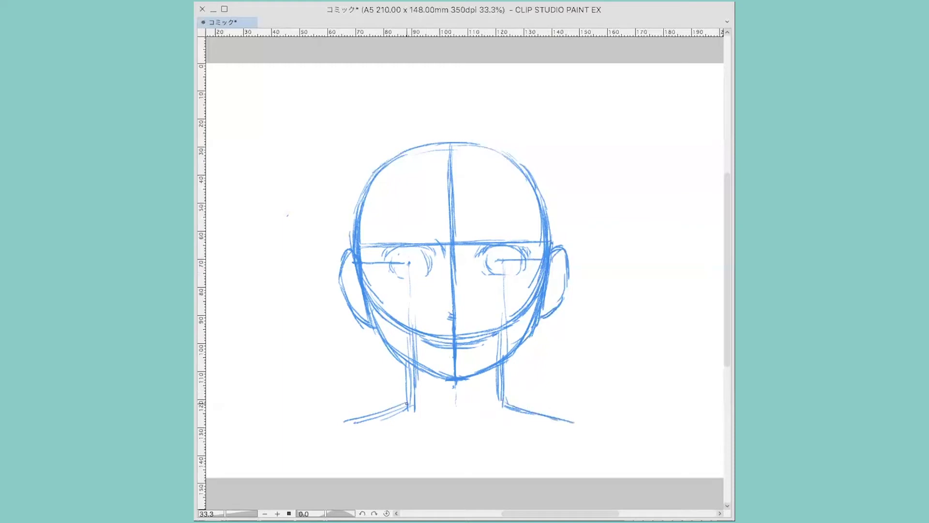
{"action": "left_click_drag", "start_coordinate": [408, 403], "coordinate": [336, 423]}
{"action": "mouse_move", "coordinate": [367, 201]}
{"action": "left_mouse_down"}
{"action": "mouse_move", "coordinate": [371, 190]}
{"action": "mouse_move", "coordinate": [364, 281]}
{"action": "left_mouse_up"}
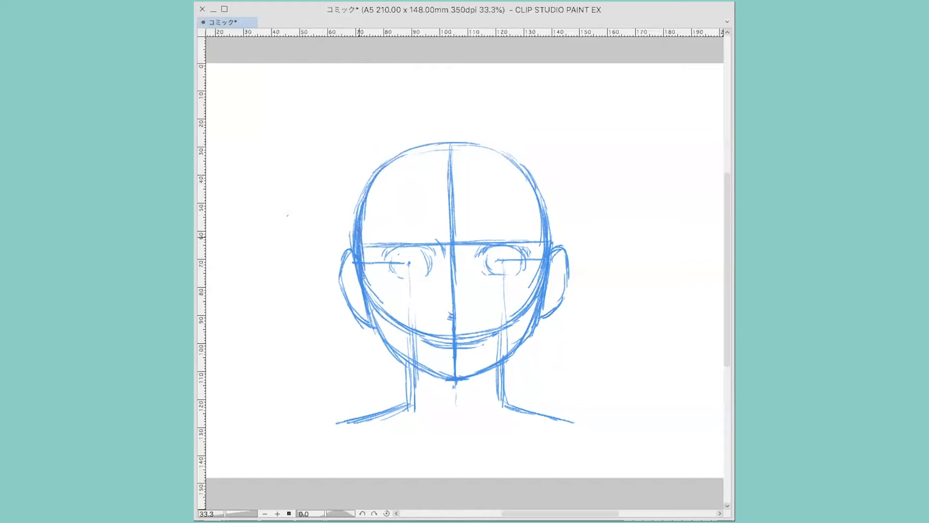
{"action": "mouse_move", "coordinate": [360, 240]}
{"action": "left_mouse_down"}
{"action": "mouse_move", "coordinate": [387, 340]}
{"action": "mouse_move", "coordinate": [433, 379]}
{"action": "mouse_move", "coordinate": [462, 379]}
{"action": "left_mouse_up"}
Darken the right head and jaw outline down to the chin.
{"action": "left_click_drag", "start_coordinate": [546, 247], "coordinate": [532, 324]}
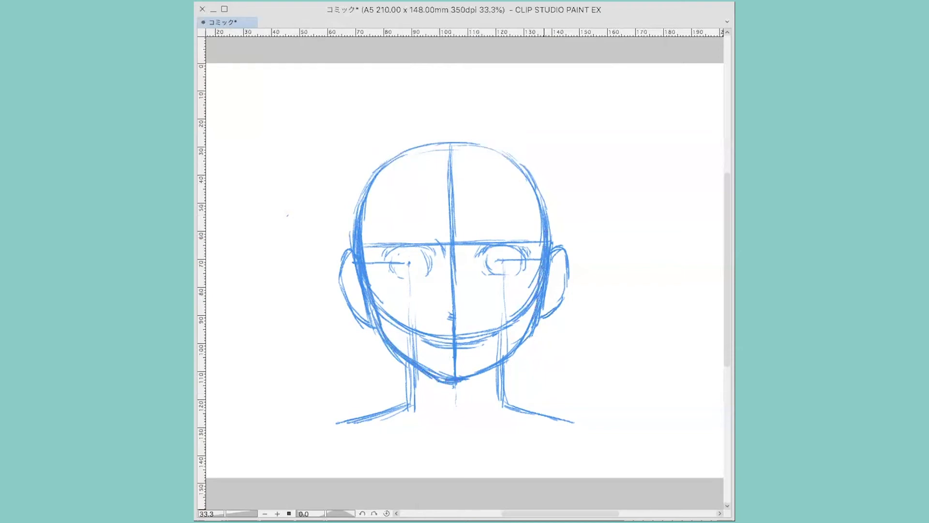
{"action": "mouse_move", "coordinate": [544, 270]}
{"action": "left_mouse_down"}
{"action": "mouse_move", "coordinate": [519, 346]}
{"action": "mouse_move", "coordinate": [449, 385]}
{"action": "left_mouse_up"}
{"action": "left_click_drag", "start_coordinate": [448, 385], "coordinate": [466, 380]}
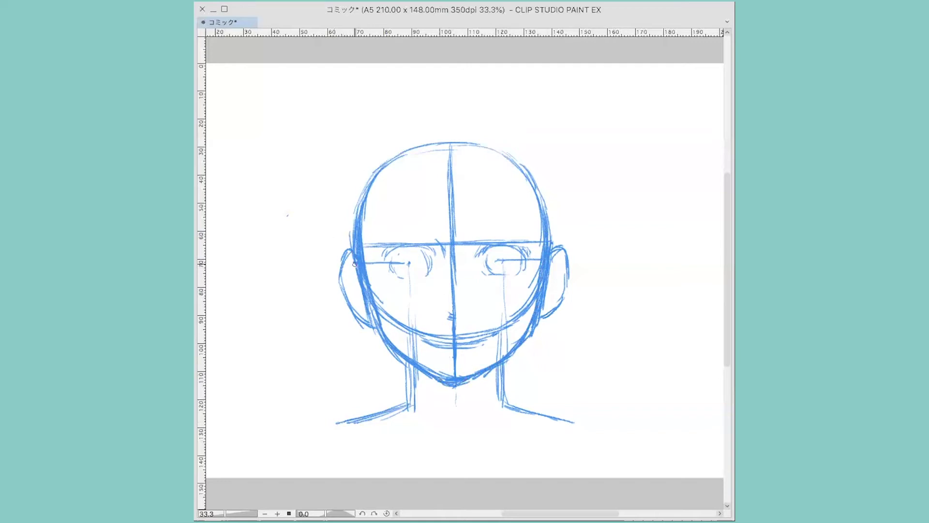
Erase and lighten doubled, stray strokes on the cheeks, ears, neck and jaw.
{"action": "left_click_drag", "start_coordinate": [358, 263], "coordinate": [366, 308]}
{"action": "mouse_move", "coordinate": [559, 256]}
{"action": "left_mouse_down"}
{"action": "mouse_move", "coordinate": [547, 265]}
{"action": "mouse_move", "coordinate": [543, 312]}
{"action": "left_mouse_up"}
{"action": "mouse_move", "coordinate": [367, 268]}
{"action": "left_mouse_down"}
{"action": "mouse_move", "coordinate": [360, 277]}
{"action": "mouse_move", "coordinate": [371, 301]}
{"action": "left_mouse_up"}
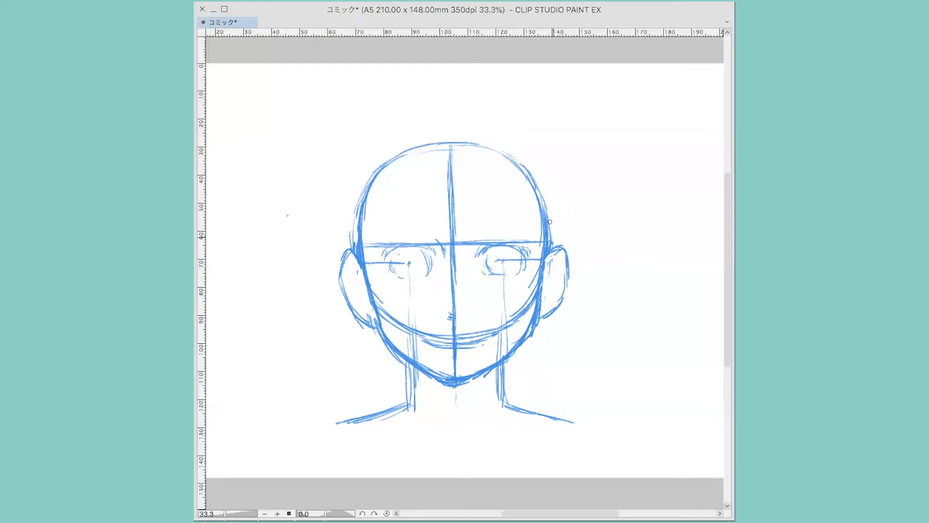
{"action": "left_click_drag", "start_coordinate": [549, 221], "coordinate": [553, 240]}
{"action": "mouse_move", "coordinate": [425, 344]}
{"action": "left_mouse_down"}
{"action": "mouse_move", "coordinate": [414, 345]}
{"action": "mouse_move", "coordinate": [445, 376]}
{"action": "mouse_move", "coordinate": [467, 378]}
{"action": "mouse_move", "coordinate": [541, 325]}
{"action": "mouse_move", "coordinate": [523, 347]}
{"action": "left_mouse_up"}
{"action": "left_click_drag", "start_coordinate": [542, 308], "coordinate": [501, 283]}
{"action": "mouse_move", "coordinate": [357, 252]}
{"action": "left_mouse_down"}
{"action": "mouse_move", "coordinate": [377, 333]}
{"action": "mouse_move", "coordinate": [396, 356]}
{"action": "left_mouse_up"}
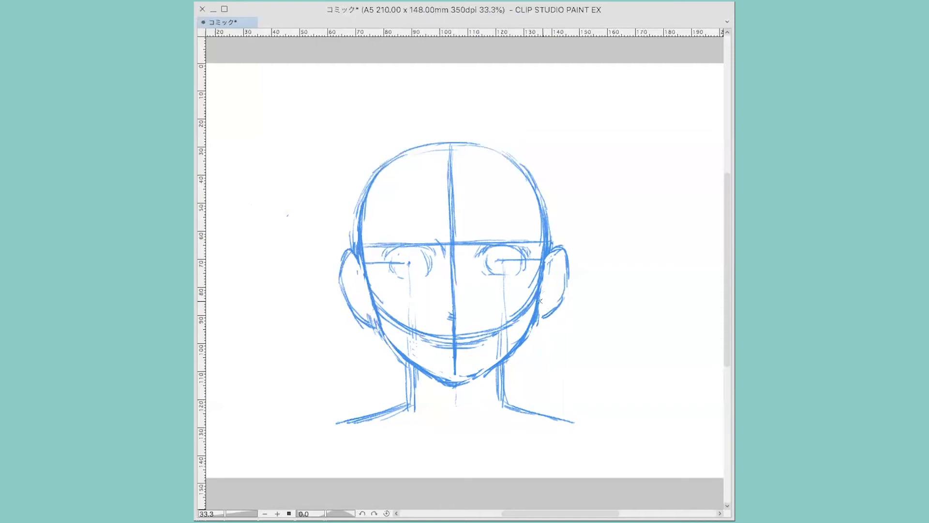
{"action": "left_click_drag", "start_coordinate": [540, 300], "coordinate": [536, 323]}
Sketch left and right eyebrows above the eyes and a mouth line.
{"action": "left_click_drag", "start_coordinate": [482, 233], "coordinate": [516, 227]}
{"action": "left_click_drag", "start_coordinate": [416, 228], "coordinate": [433, 234]}
{"action": "left_click_drag", "start_coordinate": [387, 234], "coordinate": [423, 227]}
{"action": "left_click_drag", "start_coordinate": [500, 231], "coordinate": [527, 226]}
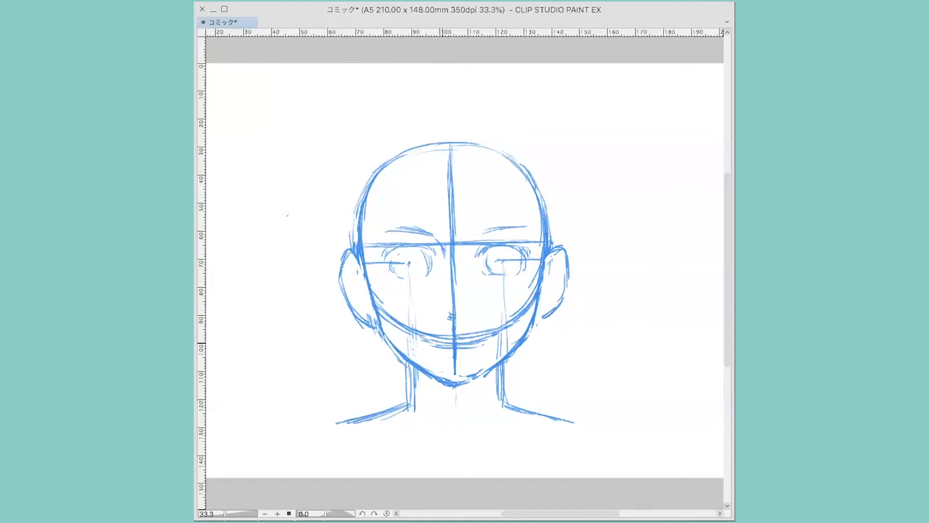
{"action": "left_click_drag", "start_coordinate": [471, 343], "coordinate": [485, 340]}
{"action": "mouse_move", "coordinate": [423, 338]}
{"action": "left_mouse_down"}
{"action": "mouse_move", "coordinate": [453, 344]}
{"action": "mouse_move", "coordinate": [438, 345]}
{"action": "left_mouse_up"}
{"action": "mouse_move", "coordinate": [481, 345]}
{"action": "left_mouse_down"}
{"action": "mouse_move", "coordinate": [447, 345]}
{"action": "mouse_move", "coordinate": [491, 334]}
{"action": "left_mouse_up"}
Add detail strokes inside both ears and refine the head's upper-right outline.
{"action": "mouse_move", "coordinate": [352, 265]}
{"action": "left_mouse_down"}
{"action": "mouse_move", "coordinate": [363, 271]}
{"action": "mouse_move", "coordinate": [356, 278]}
{"action": "left_mouse_up"}
{"action": "left_click_drag", "start_coordinate": [360, 302], "coordinate": [374, 313]}
{"action": "left_click_drag", "start_coordinate": [559, 260], "coordinate": [535, 324]}
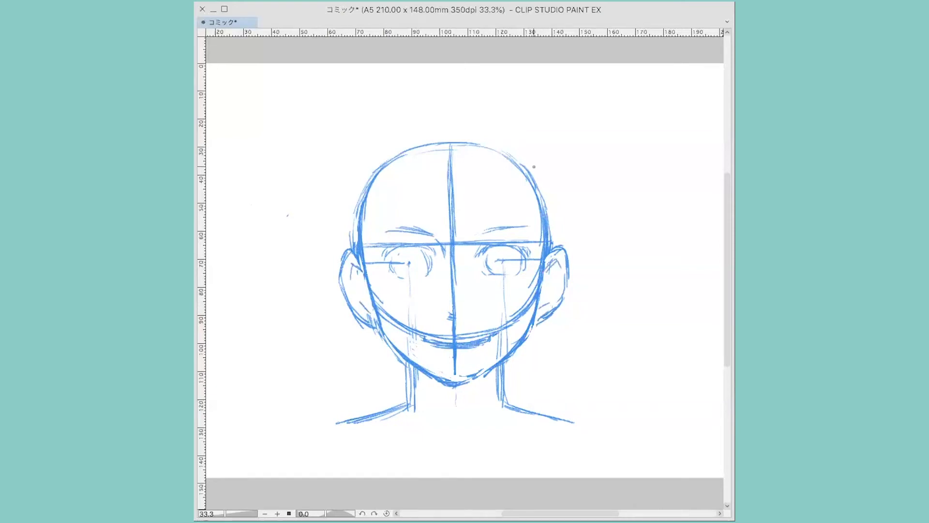
{"action": "mouse_move", "coordinate": [498, 148]}
{"action": "left_mouse_down"}
{"action": "mouse_move", "coordinate": [518, 155]}
{"action": "mouse_move", "coordinate": [549, 208]}
{"action": "mouse_move", "coordinate": [549, 231]}
{"action": "left_mouse_up"}
{"action": "left_click_drag", "start_coordinate": [547, 195], "coordinate": [543, 223]}
Sketch hair strands sweeping from the upper-right head across the left and right forehead.
{"action": "left_click_drag", "start_coordinate": [497, 155], "coordinate": [492, 174]}
{"action": "mouse_move", "coordinate": [501, 130]}
{"action": "left_mouse_down"}
{"action": "mouse_move", "coordinate": [489, 179]}
{"action": "mouse_move", "coordinate": [434, 221]}
{"action": "left_mouse_up"}
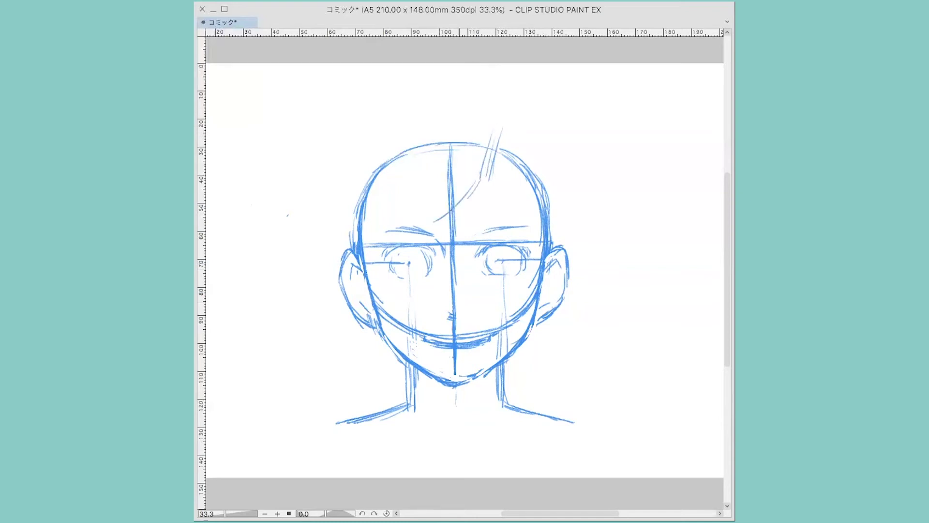
{"action": "mouse_move", "coordinate": [440, 189]}
{"action": "left_mouse_down"}
{"action": "mouse_move", "coordinate": [417, 228]}
{"action": "mouse_move", "coordinate": [375, 232]}
{"action": "left_mouse_up"}
{"action": "left_click_drag", "start_coordinate": [412, 177], "coordinate": [364, 241]}
{"action": "left_click_drag", "start_coordinate": [388, 196], "coordinate": [362, 230]}
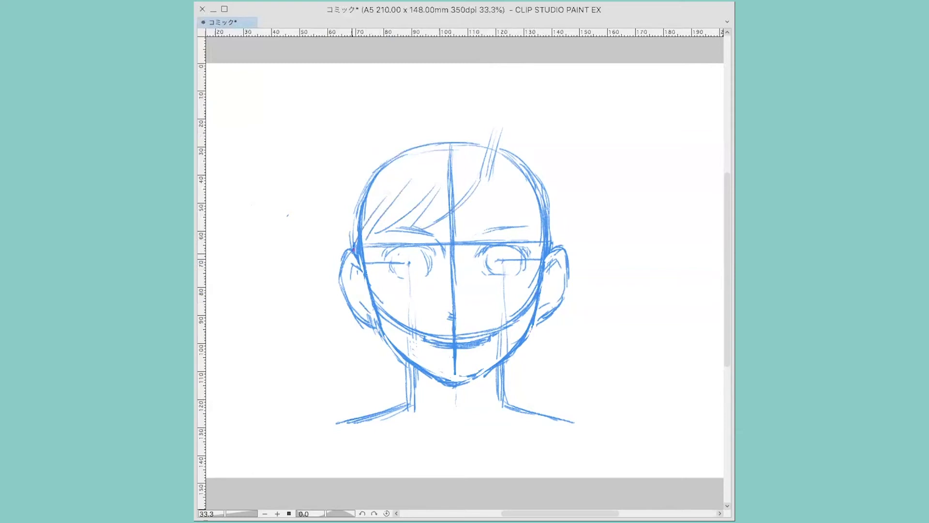
{"action": "mouse_move", "coordinate": [481, 181]}
{"action": "left_mouse_down"}
{"action": "mouse_move", "coordinate": [508, 229]}
{"action": "mouse_move", "coordinate": [503, 180]}
{"action": "left_mouse_up"}
{"action": "mouse_move", "coordinate": [501, 125]}
{"action": "left_mouse_down"}
{"action": "mouse_move", "coordinate": [484, 179]}
{"action": "mouse_move", "coordinate": [533, 237]}
{"action": "left_mouse_up"}
{"action": "left_click_drag", "start_coordinate": [504, 206], "coordinate": [535, 245]}
{"action": "left_click_drag", "start_coordinate": [527, 203], "coordinate": [540, 243]}
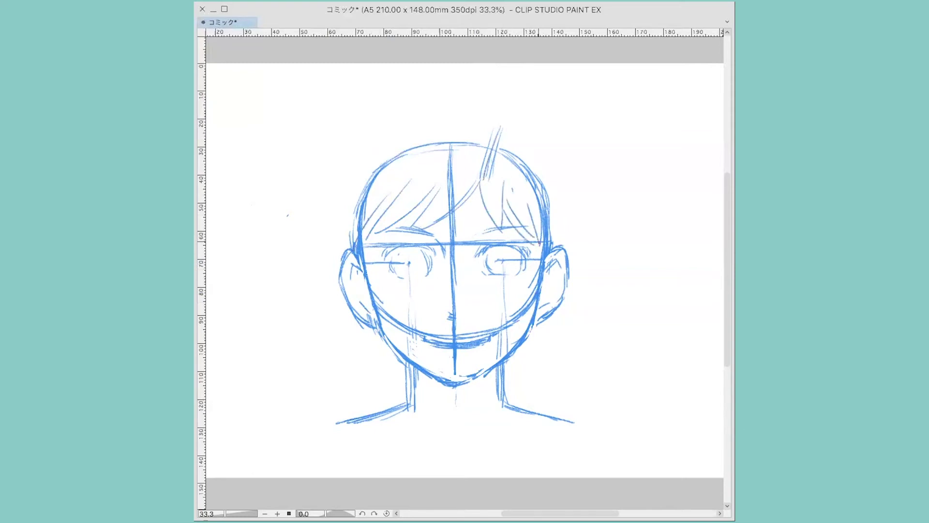
{"action": "mouse_move", "coordinate": [505, 121]}
{"action": "left_mouse_down"}
{"action": "mouse_move", "coordinate": [483, 177]}
{"action": "mouse_move", "coordinate": [454, 211]}
{"action": "left_mouse_up"}
Add more bangs on both sides of the forehead and redraw the top of the skull.
{"action": "left_click_drag", "start_coordinate": [481, 180], "coordinate": [453, 209]}
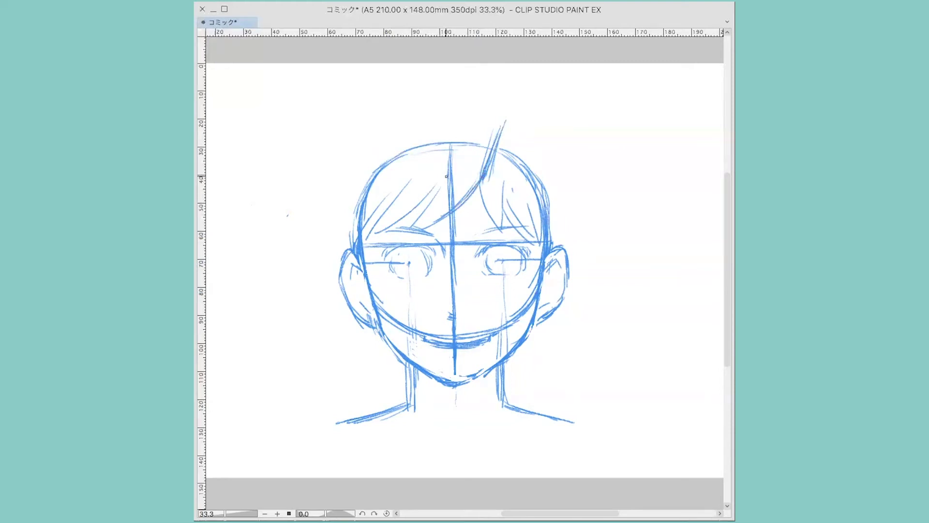
{"action": "mouse_move", "coordinate": [443, 178]}
{"action": "left_mouse_down"}
{"action": "mouse_move", "coordinate": [425, 213]}
{"action": "mouse_move", "coordinate": [416, 213]}
{"action": "left_mouse_up"}
{"action": "mouse_move", "coordinate": [504, 123]}
{"action": "left_mouse_down"}
{"action": "mouse_move", "coordinate": [483, 174]}
{"action": "mouse_move", "coordinate": [501, 225]}
{"action": "left_mouse_up"}
{"action": "mouse_move", "coordinate": [504, 187]}
{"action": "left_mouse_down"}
{"action": "mouse_move", "coordinate": [514, 233]}
{"action": "mouse_move", "coordinate": [538, 231]}
{"action": "left_mouse_up"}
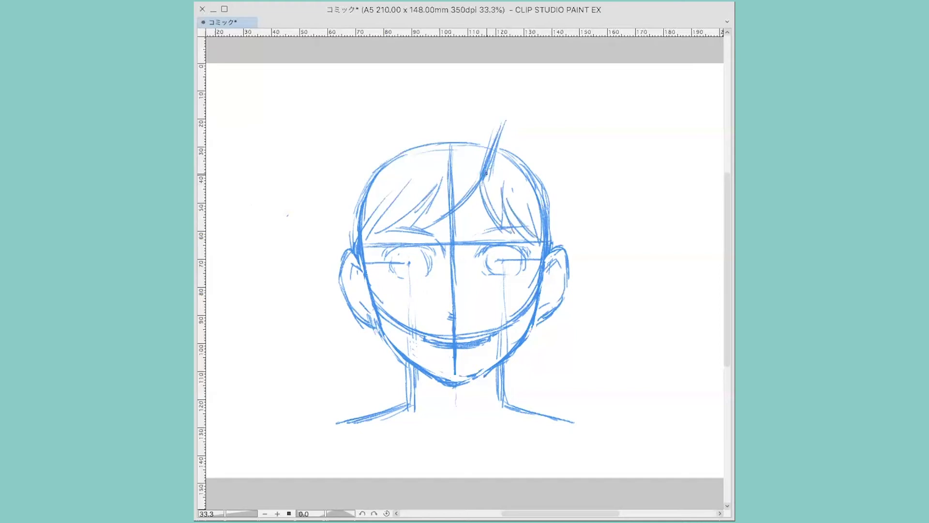
{"action": "mouse_move", "coordinate": [485, 173]}
{"action": "left_mouse_down"}
{"action": "mouse_move", "coordinate": [504, 123]}
{"action": "mouse_move", "coordinate": [488, 169]}
{"action": "mouse_move", "coordinate": [426, 231]}
{"action": "left_mouse_up"}
{"action": "mouse_move", "coordinate": [436, 178]}
{"action": "left_mouse_down"}
{"action": "mouse_move", "coordinate": [406, 236]}
{"action": "mouse_move", "coordinate": [380, 239]}
{"action": "left_mouse_up"}
{"action": "left_click_drag", "start_coordinate": [400, 184], "coordinate": [373, 245]}
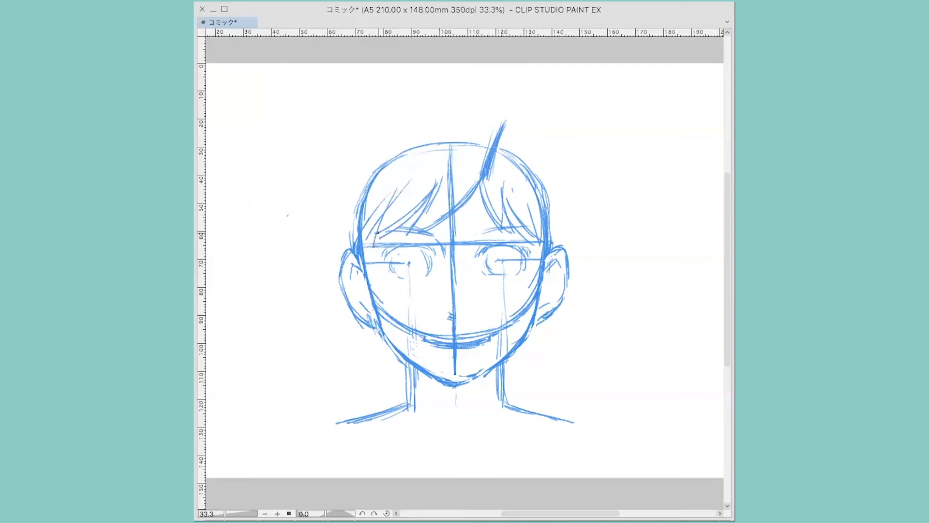
{"action": "left_click_drag", "start_coordinate": [382, 209], "coordinate": [362, 238]}
{"action": "mouse_move", "coordinate": [481, 182]}
{"action": "left_mouse_down"}
{"action": "mouse_move", "coordinate": [507, 238]}
{"action": "mouse_move", "coordinate": [515, 214]}
{"action": "mouse_move", "coordinate": [542, 248]}
{"action": "left_mouse_up"}
{"action": "mouse_move", "coordinate": [370, 191]}
{"action": "left_mouse_down"}
{"action": "mouse_move", "coordinate": [460, 140]}
{"action": "mouse_move", "coordinate": [487, 143]}
{"action": "mouse_move", "coordinate": [530, 176]}
{"action": "mouse_move", "coordinate": [548, 217]}
{"action": "left_mouse_up"}
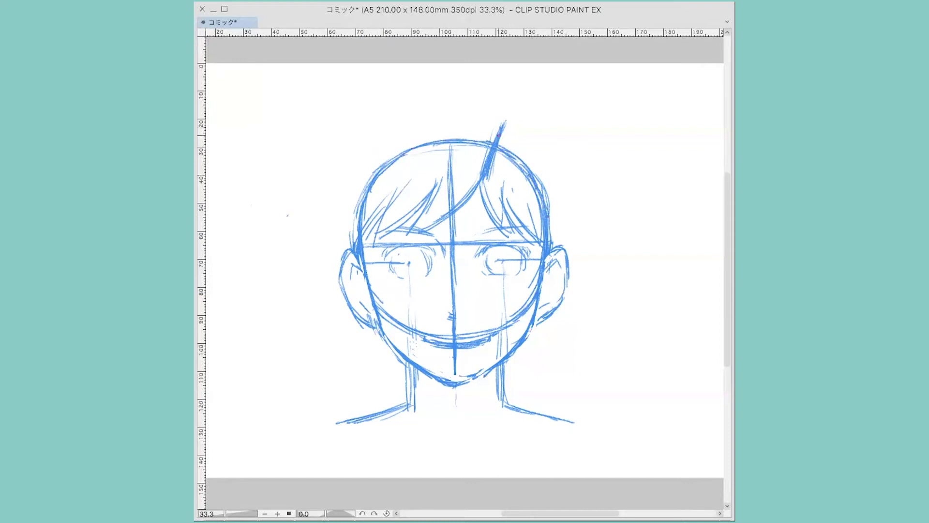
Outline the hair volume above the skull and along its left and right sides.
{"action": "mouse_move", "coordinate": [498, 125]}
{"action": "left_mouse_down"}
{"action": "mouse_move", "coordinate": [424, 117]}
{"action": "mouse_move", "coordinate": [385, 133]}
{"action": "left_mouse_up"}
{"action": "left_click_drag", "start_coordinate": [352, 180], "coordinate": [341, 242]}
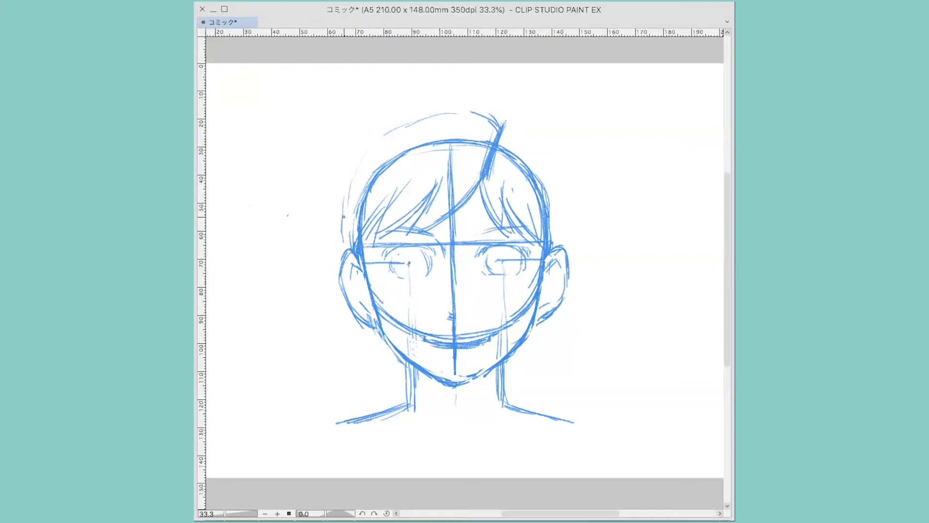
{"action": "left_click_drag", "start_coordinate": [353, 162], "coordinate": [390, 127]}
{"action": "mouse_move", "coordinate": [506, 128]}
{"action": "left_mouse_down"}
{"action": "mouse_move", "coordinate": [546, 144]}
{"action": "mouse_move", "coordinate": [567, 225]}
{"action": "left_mouse_up"}
{"action": "left_click_drag", "start_coordinate": [562, 176], "coordinate": [561, 245]}
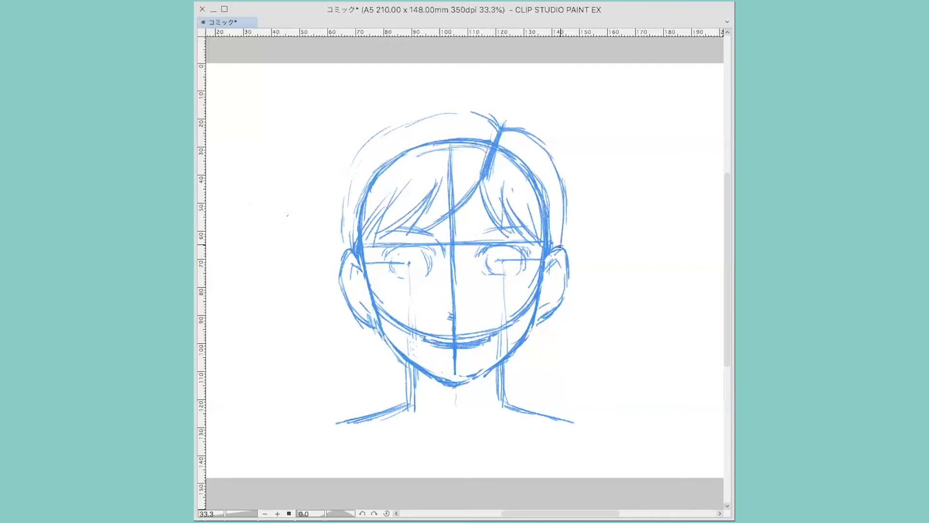
{"action": "left_click_drag", "start_coordinate": [565, 208], "coordinate": [566, 238]}
{"action": "mouse_move", "coordinate": [366, 146]}
{"action": "left_mouse_down"}
{"action": "mouse_move", "coordinate": [352, 181]}
{"action": "mouse_move", "coordinate": [342, 249]}
{"action": "left_mouse_up"}
{"action": "left_click_drag", "start_coordinate": [350, 164], "coordinate": [342, 231]}
{"action": "mouse_move", "coordinate": [335, 189]}
{"action": "left_mouse_down"}
{"action": "mouse_move", "coordinate": [342, 242]}
{"action": "mouse_move", "coordinate": [367, 294]}
{"action": "left_mouse_up"}
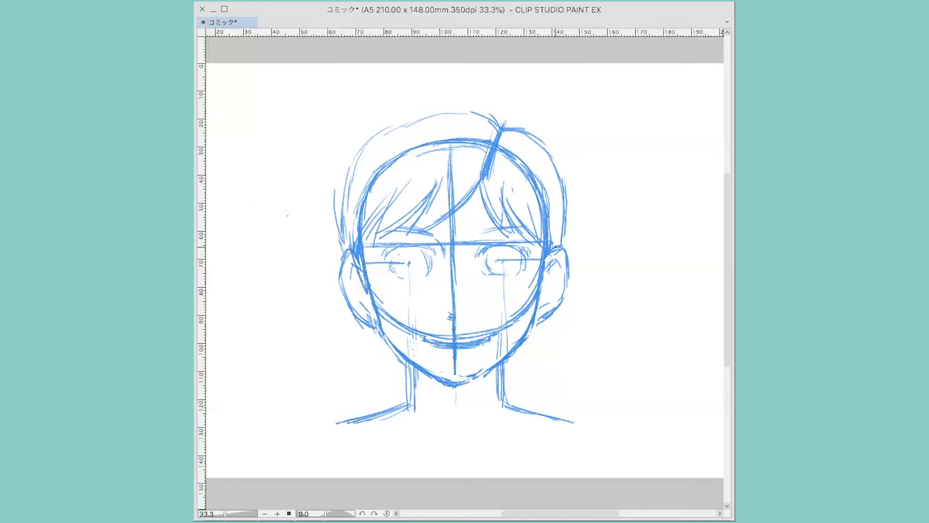
{"action": "mouse_move", "coordinate": [556, 241]}
{"action": "left_mouse_down"}
{"action": "mouse_move", "coordinate": [547, 277]}
{"action": "mouse_move", "coordinate": [552, 266]}
{"action": "left_mouse_up"}
{"action": "mouse_move", "coordinate": [363, 193]}
{"action": "left_mouse_down"}
{"action": "mouse_move", "coordinate": [422, 147]}
{"action": "mouse_move", "coordinate": [457, 142]}
{"action": "mouse_move", "coordinate": [478, 106]}
{"action": "mouse_move", "coordinate": [362, 109]}
{"action": "mouse_move", "coordinate": [374, 133]}
{"action": "mouse_move", "coordinate": [344, 153]}
{"action": "mouse_move", "coordinate": [338, 185]}
{"action": "left_mouse_up"}
Sweep hair strands from the crown down the right side and hatch shading along both jaws.
{"action": "left_click_drag", "start_coordinate": [477, 90], "coordinate": [493, 122]}
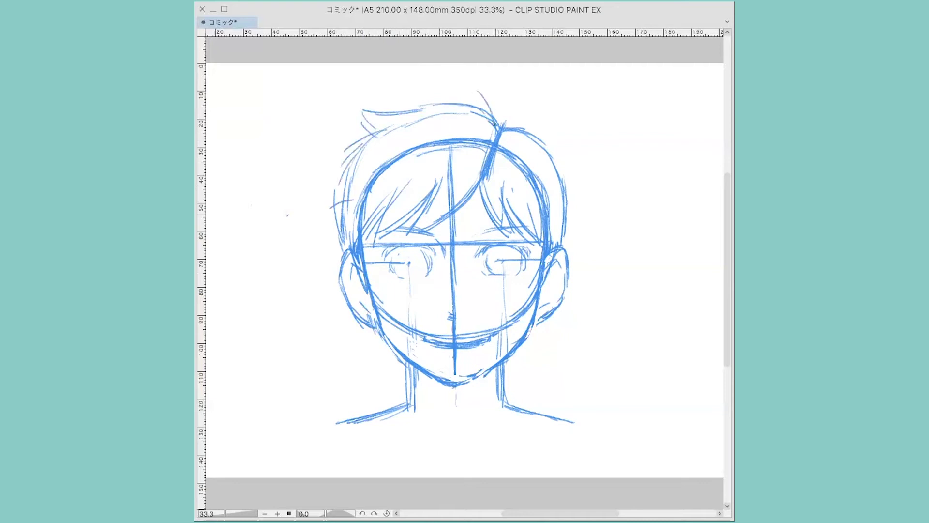
{"action": "mouse_move", "coordinate": [474, 89]}
{"action": "left_mouse_down"}
{"action": "mouse_move", "coordinate": [508, 126]}
{"action": "mouse_move", "coordinate": [538, 118]}
{"action": "mouse_move", "coordinate": [561, 142]}
{"action": "mouse_move", "coordinate": [569, 179]}
{"action": "mouse_move", "coordinate": [588, 188]}
{"action": "left_mouse_up"}
{"action": "left_click_drag", "start_coordinate": [598, 190], "coordinate": [566, 194]}
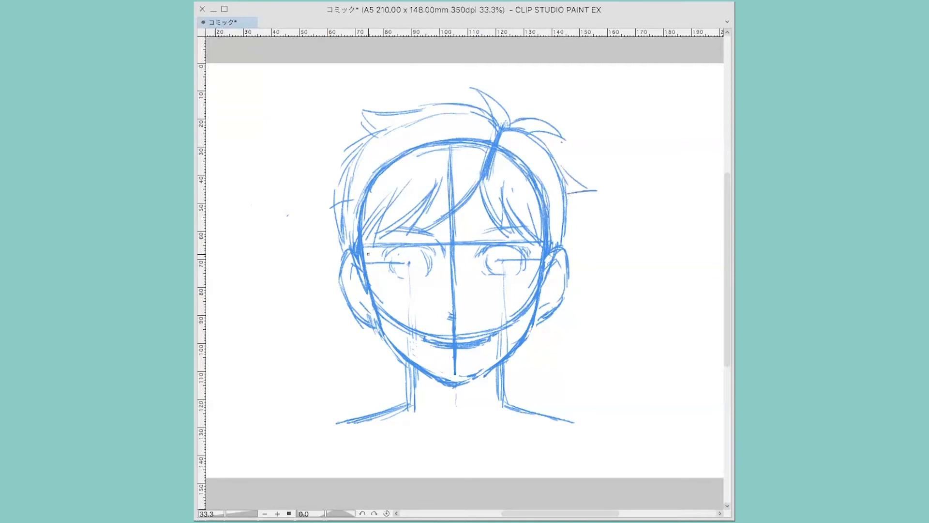
{"action": "left_click_drag", "start_coordinate": [347, 249], "coordinate": [367, 288]}
{"action": "left_click_drag", "start_coordinate": [340, 177], "coordinate": [334, 200]}
{"action": "left_click_drag", "start_coordinate": [372, 329], "coordinate": [393, 381]}
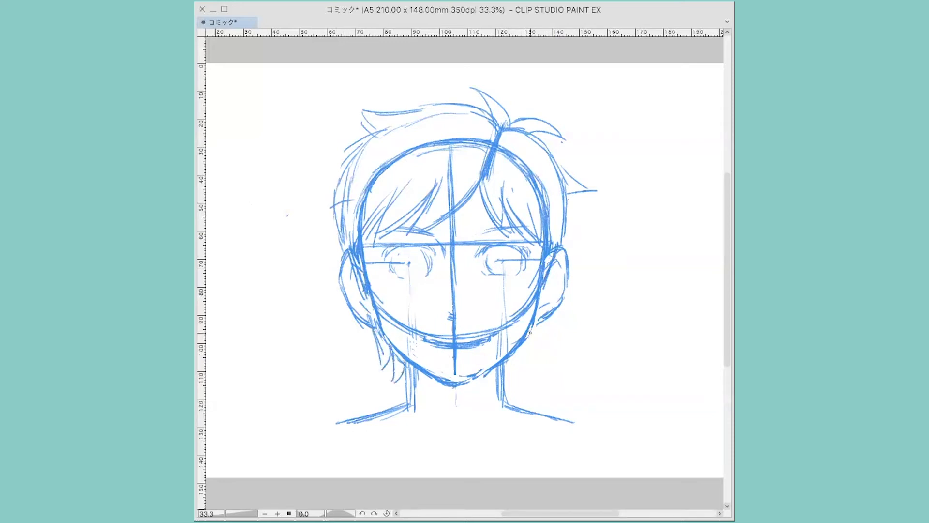
{"action": "left_click_drag", "start_coordinate": [530, 333], "coordinate": [514, 372]}
Add spiky strands on the upper-left hair and more strands across the top and right.
{"action": "mouse_move", "coordinate": [370, 141]}
{"action": "left_mouse_down"}
{"action": "mouse_move", "coordinate": [344, 179]}
{"action": "mouse_move", "coordinate": [318, 190]}
{"action": "mouse_move", "coordinate": [301, 185]}
{"action": "mouse_move", "coordinate": [332, 195]}
{"action": "mouse_move", "coordinate": [340, 251]}
{"action": "left_mouse_up"}
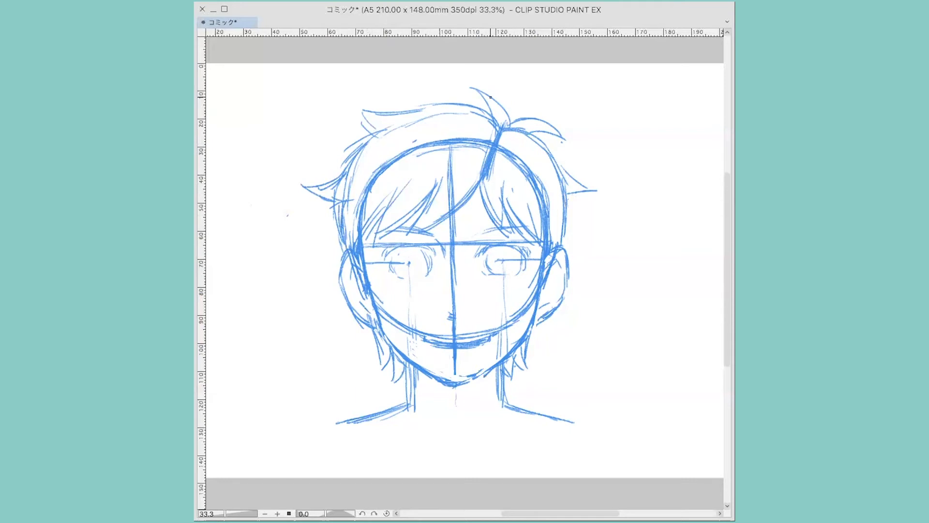
{"action": "mouse_move", "coordinate": [491, 97]}
{"action": "left_mouse_down"}
{"action": "mouse_move", "coordinate": [507, 115]}
{"action": "mouse_move", "coordinate": [536, 111]}
{"action": "left_mouse_up"}
{"action": "left_click_drag", "start_coordinate": [496, 107], "coordinate": [459, 103]}
{"action": "left_click_drag", "start_coordinate": [530, 129], "coordinate": [547, 134]}
{"action": "left_click_drag", "start_coordinate": [544, 134], "coordinate": [589, 186]}
{"action": "mouse_move", "coordinate": [581, 192]}
{"action": "left_mouse_down"}
{"action": "mouse_move", "coordinate": [567, 198]}
{"action": "mouse_move", "coordinate": [568, 240]}
{"action": "left_mouse_up"}
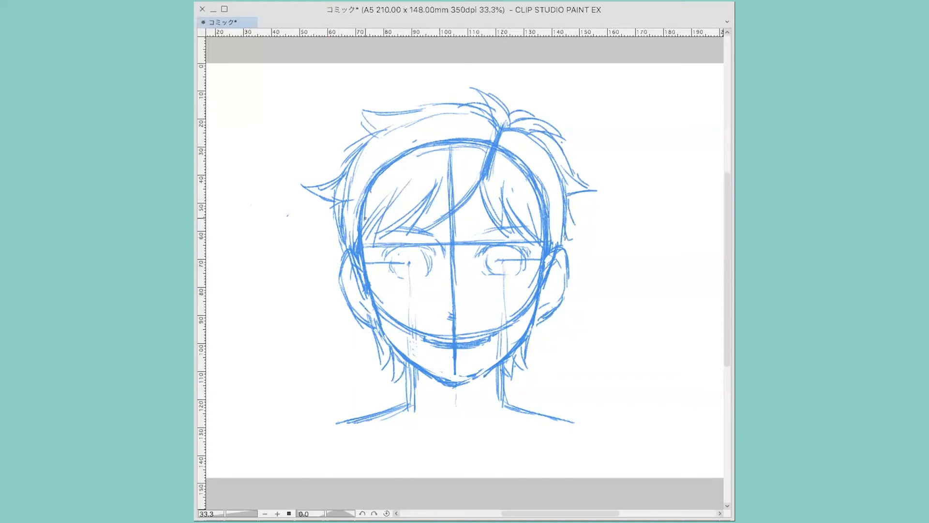
Thicken and darken the left and right face outlines with the pencil.
{"action": "left_click_drag", "start_coordinate": [366, 221], "coordinate": [367, 261]}
{"action": "left_click_drag", "start_coordinate": [537, 229], "coordinate": [538, 276]}
{"action": "left_click_drag", "start_coordinate": [536, 237], "coordinate": [536, 272]}
{"action": "left_click_drag", "start_coordinate": [539, 244], "coordinate": [536, 283]}
{"action": "left_click_drag", "start_coordinate": [543, 256], "coordinate": [547, 273]}
Draw the upper eyelids, lid corners and lower line on both eyes.
{"action": "mouse_move", "coordinate": [419, 250]}
{"action": "left_mouse_down"}
{"action": "mouse_move", "coordinate": [430, 263]}
{"action": "mouse_move", "coordinate": [389, 259]}
{"action": "left_mouse_up"}
{"action": "left_click_drag", "start_coordinate": [390, 247], "coordinate": [428, 254]}
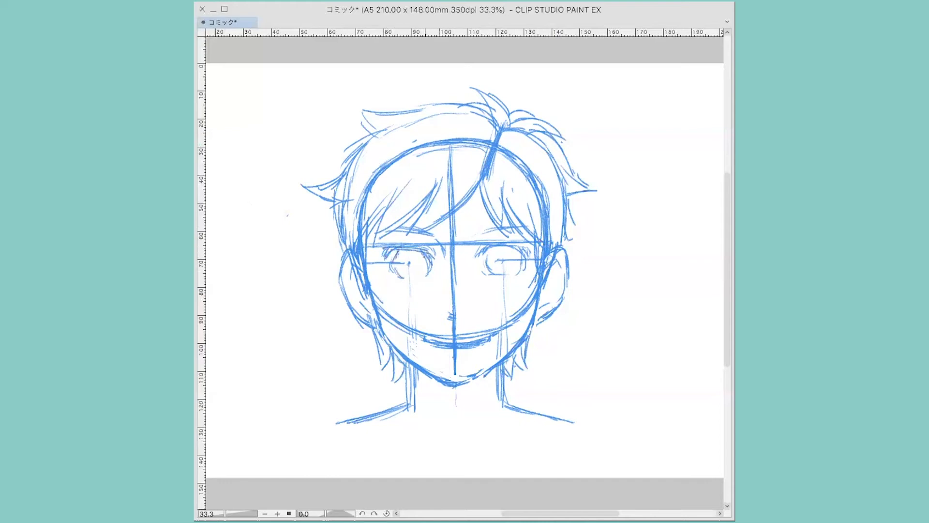
{"action": "left_click_drag", "start_coordinate": [389, 278], "coordinate": [422, 280]}
{"action": "left_click_drag", "start_coordinate": [486, 249], "coordinate": [478, 256]}
{"action": "left_click_drag", "start_coordinate": [487, 250], "coordinate": [525, 248]}
{"action": "mouse_move", "coordinate": [488, 247]}
{"action": "left_mouse_down"}
{"action": "mouse_move", "coordinate": [524, 245]}
{"action": "mouse_move", "coordinate": [499, 276]}
{"action": "mouse_move", "coordinate": [518, 263]}
{"action": "mouse_move", "coordinate": [506, 273]}
{"action": "mouse_move", "coordinate": [515, 274]}
{"action": "left_mouse_up"}
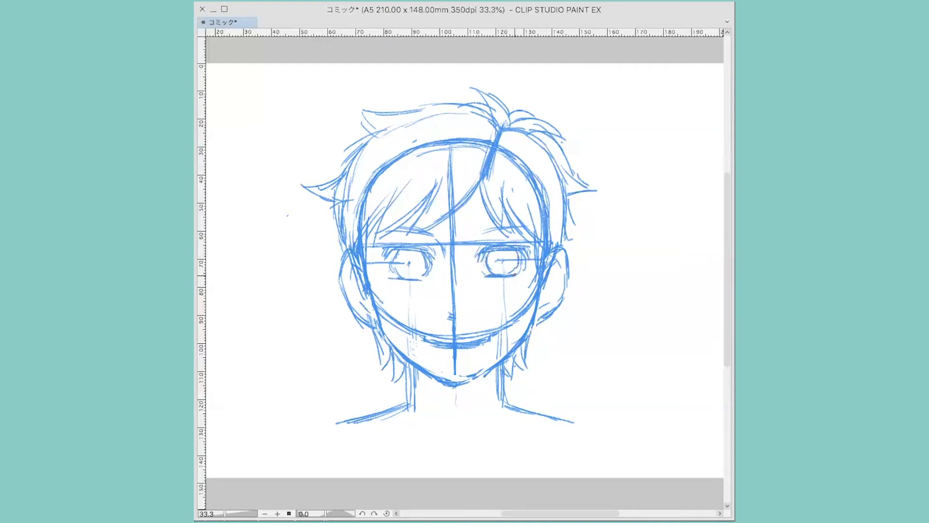
{"action": "left_click_drag", "start_coordinate": [420, 254], "coordinate": [424, 275]}
{"action": "left_click_drag", "start_coordinate": [440, 241], "coordinate": [446, 256]}
Re-stroke the jaw contours, both neck sides and both shoulder lines darker.
{"action": "left_click_drag", "start_coordinate": [363, 247], "coordinate": [386, 341]}
{"action": "left_click_drag", "start_coordinate": [373, 290], "coordinate": [403, 352]}
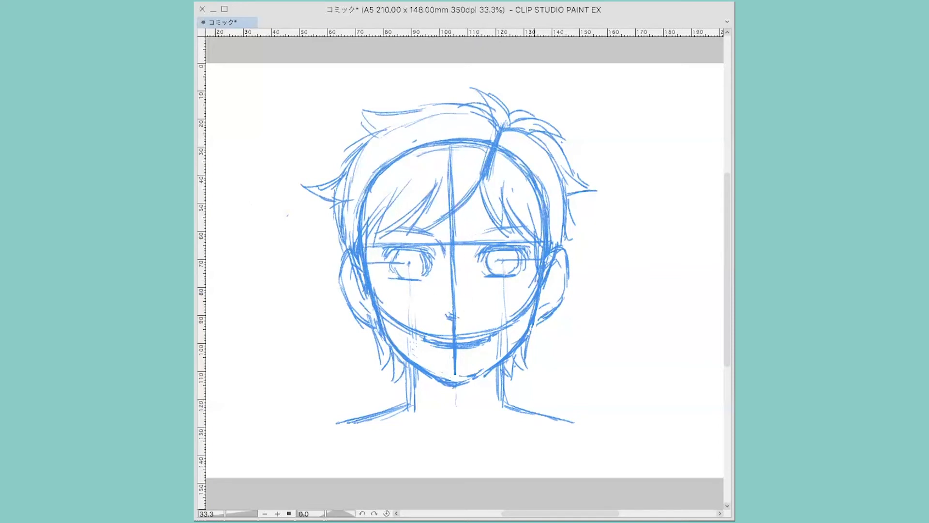
{"action": "left_click_drag", "start_coordinate": [536, 299], "coordinate": [526, 331]}
{"action": "left_click_drag", "start_coordinate": [407, 369], "coordinate": [404, 413]}
{"action": "mouse_move", "coordinate": [506, 358]}
{"action": "left_mouse_down"}
{"action": "mouse_move", "coordinate": [510, 420]}
{"action": "mouse_move", "coordinate": [527, 415]}
{"action": "mouse_move", "coordinate": [584, 431]}
{"action": "left_mouse_up"}
{"action": "mouse_move", "coordinate": [412, 402]}
{"action": "left_mouse_down"}
{"action": "mouse_move", "coordinate": [390, 419]}
{"action": "mouse_move", "coordinate": [324, 428]}
{"action": "left_mouse_up"}
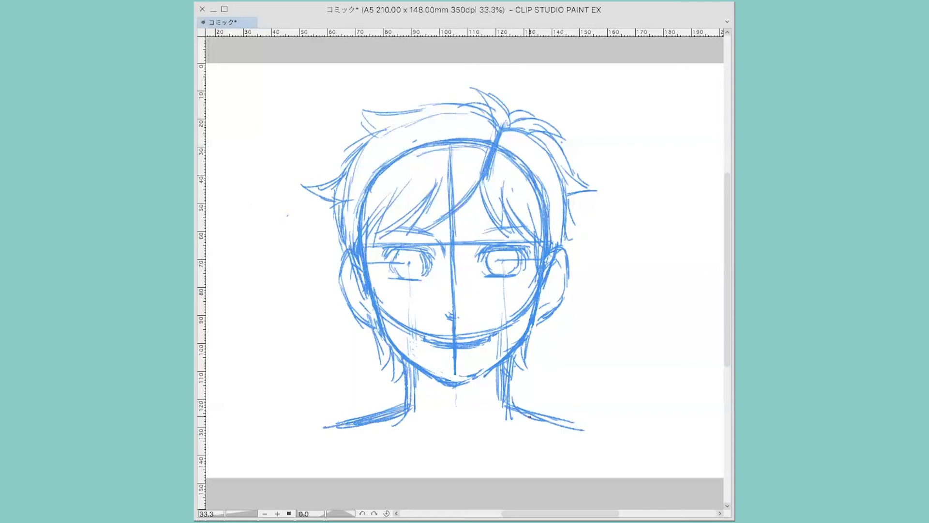
Darken the right shoulder, both ears, both jawlines and both eyebrows.
{"action": "left_click_drag", "start_coordinate": [512, 405], "coordinate": [586, 433]}
{"action": "left_click_drag", "start_coordinate": [345, 282], "coordinate": [358, 309]}
{"action": "mouse_move", "coordinate": [561, 250]}
{"action": "left_mouse_down"}
{"action": "mouse_move", "coordinate": [565, 296]}
{"action": "mouse_move", "coordinate": [536, 323]}
{"action": "left_mouse_up"}
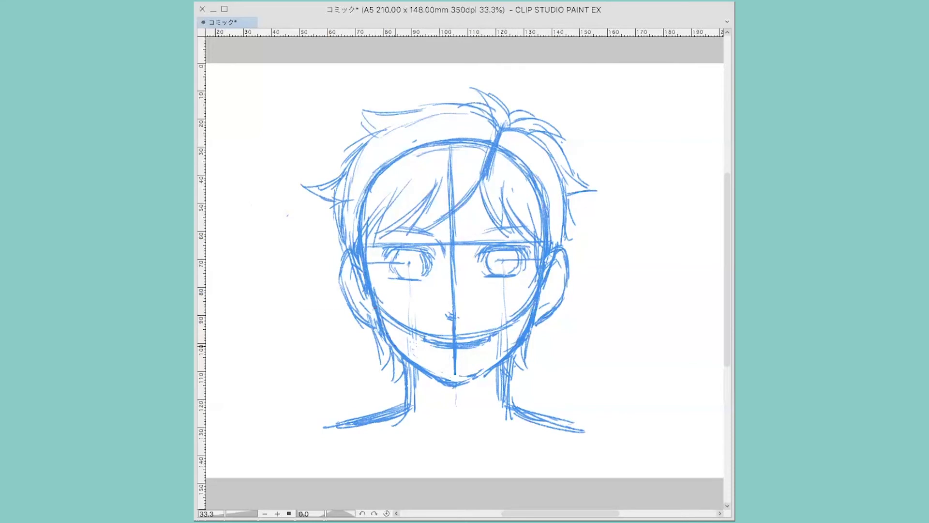
{"action": "left_click_drag", "start_coordinate": [380, 313], "coordinate": [414, 360]}
{"action": "left_click_drag", "start_coordinate": [536, 285], "coordinate": [525, 329]}
{"action": "left_click_drag", "start_coordinate": [425, 237], "coordinate": [378, 230]}
{"action": "left_click_drag", "start_coordinate": [479, 233], "coordinate": [526, 225]}
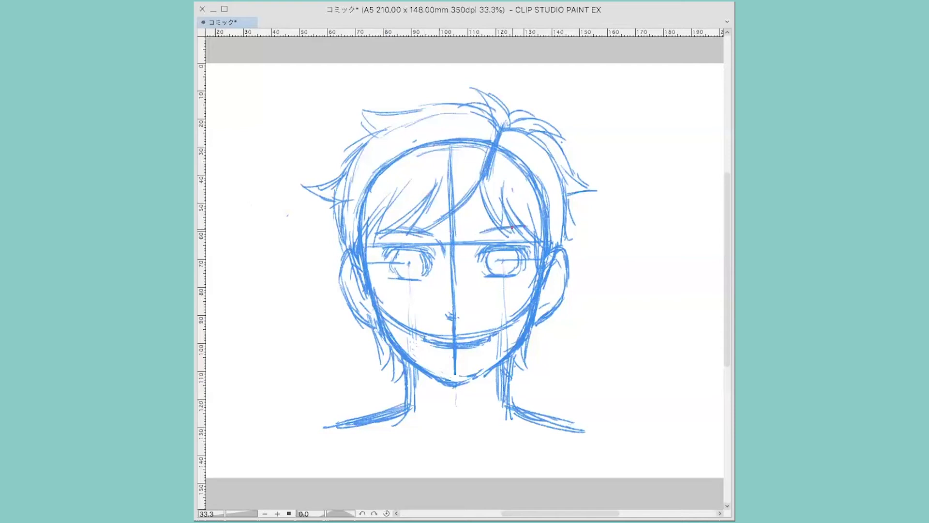
Trace the hair's top outline and add strands down the right side to its tip.
{"action": "mouse_move", "coordinate": [390, 113]}
{"action": "left_mouse_down"}
{"action": "mouse_move", "coordinate": [479, 98]}
{"action": "mouse_move", "coordinate": [465, 90]}
{"action": "mouse_move", "coordinate": [506, 102]}
{"action": "left_mouse_up"}
{"action": "mouse_move", "coordinate": [500, 96]}
{"action": "left_mouse_down"}
{"action": "mouse_move", "coordinate": [509, 111]}
{"action": "mouse_move", "coordinate": [539, 98]}
{"action": "left_mouse_up"}
{"action": "mouse_move", "coordinate": [535, 101]}
{"action": "left_mouse_down"}
{"action": "mouse_move", "coordinate": [559, 122]}
{"action": "mouse_move", "coordinate": [535, 116]}
{"action": "mouse_move", "coordinate": [565, 128]}
{"action": "left_mouse_up"}
{"action": "mouse_move", "coordinate": [541, 121]}
{"action": "left_mouse_down"}
{"action": "mouse_move", "coordinate": [572, 158]}
{"action": "mouse_move", "coordinate": [556, 149]}
{"action": "left_mouse_up"}
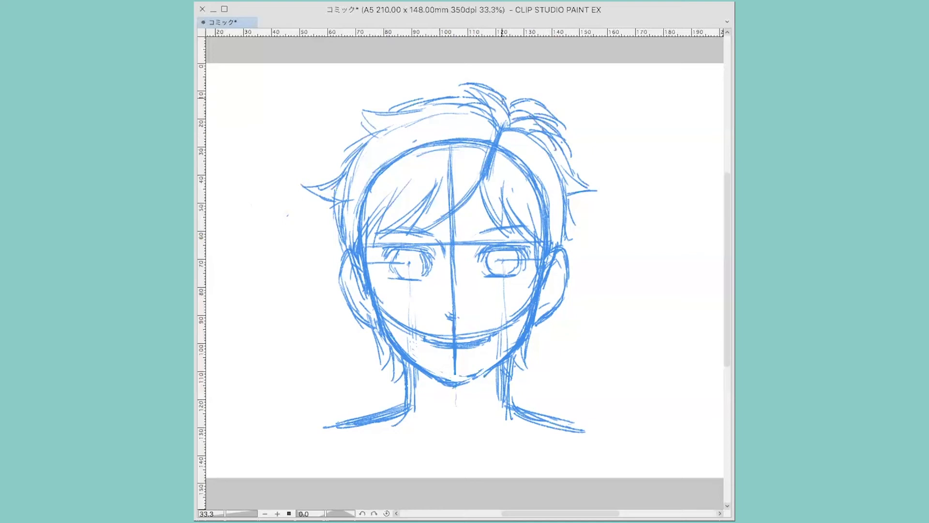
{"action": "left_click_drag", "start_coordinate": [504, 91], "coordinate": [553, 108]}
{"action": "mouse_move", "coordinate": [515, 118]}
{"action": "left_mouse_down"}
{"action": "mouse_move", "coordinate": [554, 108]}
{"action": "mouse_move", "coordinate": [529, 117]}
{"action": "left_mouse_up"}
{"action": "left_click_drag", "start_coordinate": [534, 120], "coordinate": [585, 190]}
{"action": "mouse_move", "coordinate": [597, 192]}
{"action": "left_mouse_down"}
{"action": "mouse_move", "coordinate": [565, 193]}
{"action": "mouse_move", "coordinate": [571, 232]}
{"action": "mouse_move", "coordinate": [588, 241]}
{"action": "mouse_move", "coordinate": [565, 236]}
{"action": "left_mouse_up"}
{"action": "left_click_drag", "start_coordinate": [568, 231], "coordinate": [569, 259]}
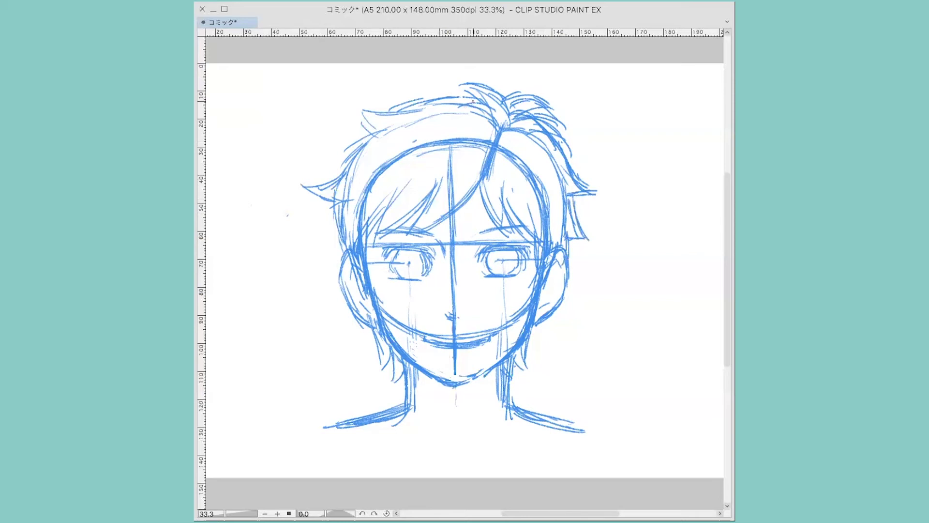
Add hair strands across the top-left and left side of the head.
{"action": "mouse_move", "coordinate": [473, 102]}
{"action": "left_mouse_down"}
{"action": "mouse_move", "coordinate": [359, 108]}
{"action": "mouse_move", "coordinate": [364, 131]}
{"action": "mouse_move", "coordinate": [342, 174]}
{"action": "left_mouse_up"}
{"action": "left_click_drag", "start_coordinate": [390, 111], "coordinate": [374, 126]}
{"action": "left_click_drag", "start_coordinate": [440, 93], "coordinate": [387, 106]}
{"action": "mouse_move", "coordinate": [474, 96]}
{"action": "left_mouse_down"}
{"action": "mouse_move", "coordinate": [408, 104]}
{"action": "mouse_move", "coordinate": [442, 81]}
{"action": "mouse_move", "coordinate": [496, 88]}
{"action": "left_mouse_up"}
{"action": "left_click_drag", "start_coordinate": [496, 88], "coordinate": [510, 104]}
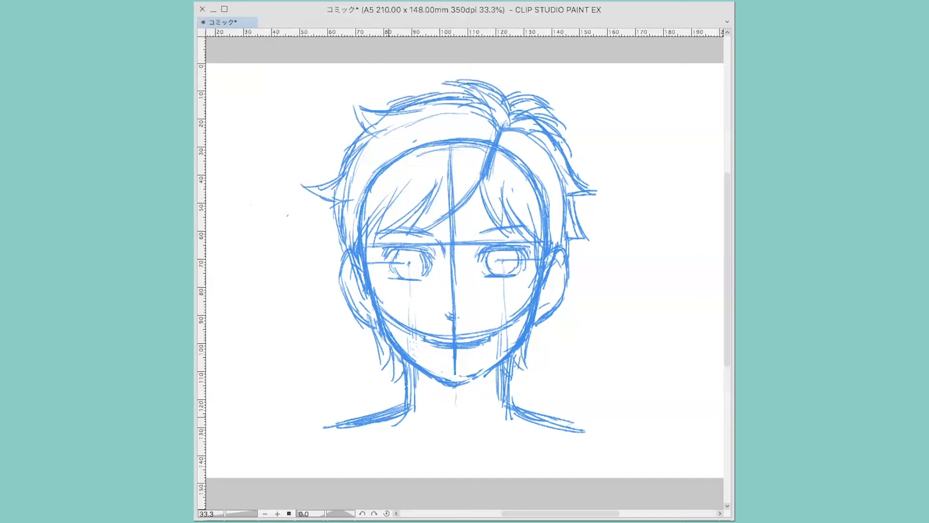
Sketch the T-shirt collar below the neck and extend both shoulder lines.
{"action": "left_click_drag", "start_coordinate": [388, 416], "coordinate": [402, 405]}
{"action": "mouse_move", "coordinate": [385, 419]}
{"action": "left_mouse_down"}
{"action": "mouse_move", "coordinate": [452, 446]}
{"action": "mouse_move", "coordinate": [497, 443]}
{"action": "mouse_move", "coordinate": [528, 420]}
{"action": "mouse_move", "coordinate": [552, 416]}
{"action": "left_mouse_up"}
{"action": "left_click_drag", "start_coordinate": [562, 421], "coordinate": [600, 431]}
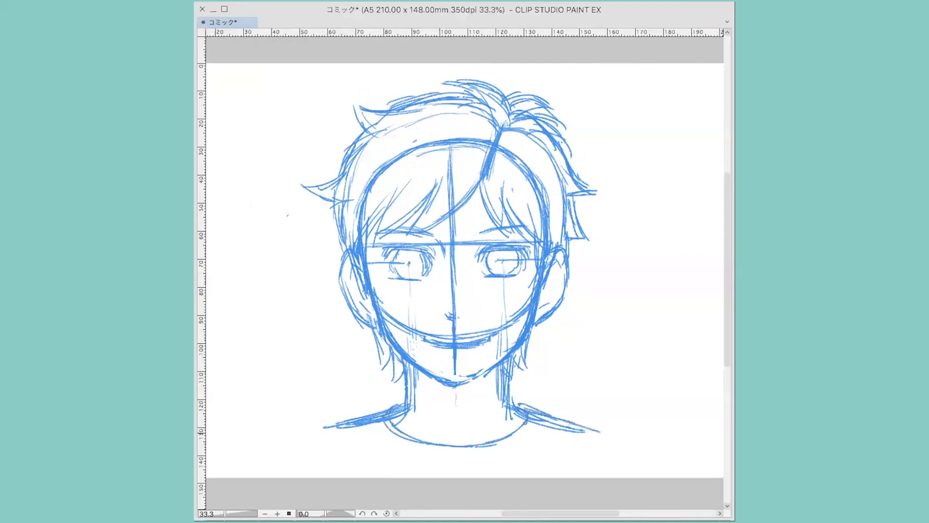
{"action": "left_click_drag", "start_coordinate": [392, 404], "coordinate": [317, 428]}
Erase the upper centre guideline and extra strokes around the hair parting and right strands.
{"action": "mouse_move", "coordinate": [382, 127]}
{"action": "left_mouse_down"}
{"action": "mouse_move", "coordinate": [370, 119]}
{"action": "mouse_move", "coordinate": [460, 105]}
{"action": "mouse_move", "coordinate": [377, 131]}
{"action": "mouse_move", "coordinate": [349, 181]}
{"action": "mouse_move", "coordinate": [409, 146]}
{"action": "left_mouse_up"}
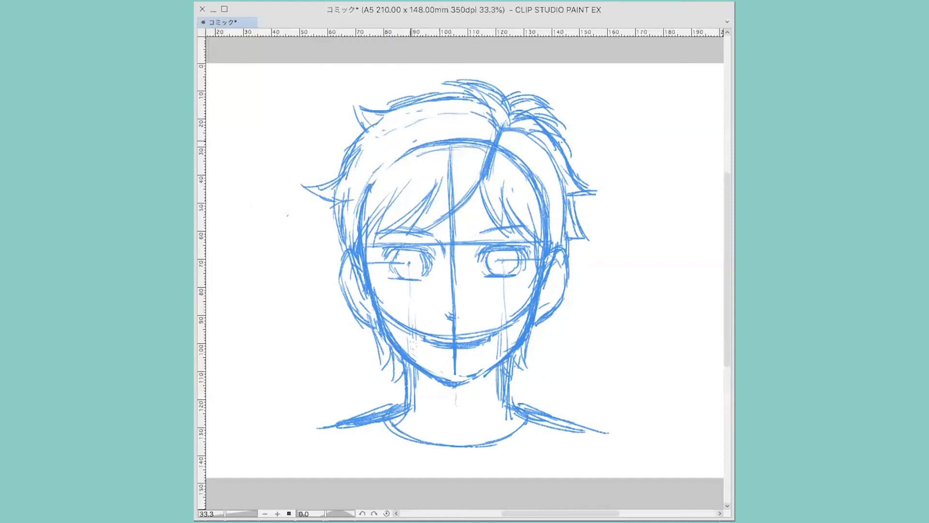
{"action": "mouse_move", "coordinate": [505, 134]}
{"action": "left_mouse_down"}
{"action": "mouse_move", "coordinate": [482, 116]}
{"action": "mouse_move", "coordinate": [489, 99]}
{"action": "mouse_move", "coordinate": [508, 112]}
{"action": "mouse_move", "coordinate": [493, 128]}
{"action": "mouse_move", "coordinate": [493, 167]}
{"action": "mouse_move", "coordinate": [489, 141]}
{"action": "mouse_move", "coordinate": [431, 147]}
{"action": "mouse_move", "coordinate": [395, 164]}
{"action": "left_mouse_up"}
{"action": "mouse_move", "coordinate": [370, 184]}
{"action": "left_mouse_down"}
{"action": "mouse_move", "coordinate": [358, 249]}
{"action": "mouse_move", "coordinate": [365, 283]}
{"action": "left_mouse_up"}
{"action": "left_click_drag", "start_coordinate": [454, 162], "coordinate": [448, 190]}
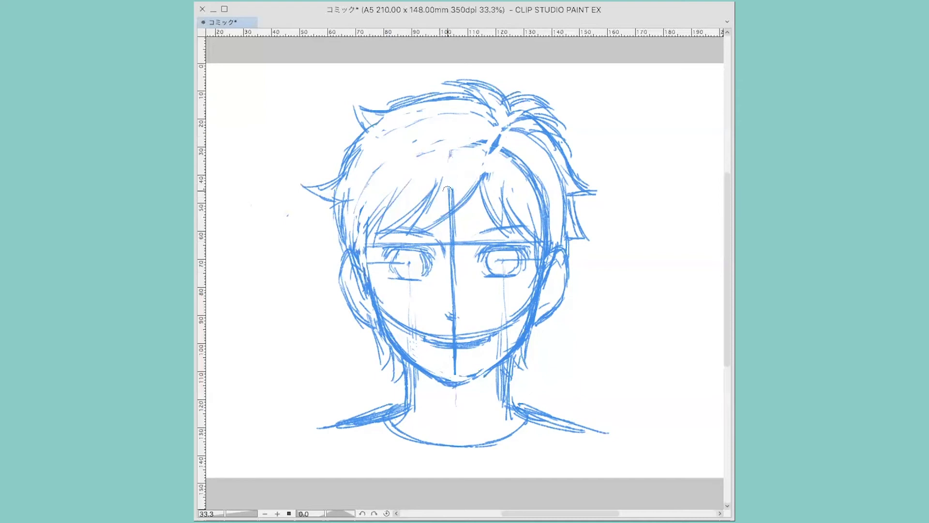
{"action": "mouse_move", "coordinate": [508, 140]}
{"action": "left_mouse_down"}
{"action": "mouse_move", "coordinate": [550, 212]}
{"action": "mouse_move", "coordinate": [544, 271]}
{"action": "mouse_move", "coordinate": [540, 207]}
{"action": "mouse_move", "coordinate": [541, 280]}
{"action": "left_mouse_up"}
{"action": "left_click_drag", "start_coordinate": [562, 214], "coordinate": [570, 217]}
{"action": "mouse_move", "coordinate": [510, 126]}
{"action": "left_mouse_down"}
{"action": "mouse_move", "coordinate": [532, 117]}
{"action": "mouse_move", "coordinate": [550, 138]}
{"action": "left_mouse_up"}
{"action": "left_click_drag", "start_coordinate": [452, 188], "coordinate": [452, 209]}
Lighten the left cheek and right jaw, and trim both ends of the smile.
{"action": "left_click_drag", "start_coordinate": [357, 259], "coordinate": [360, 280]}
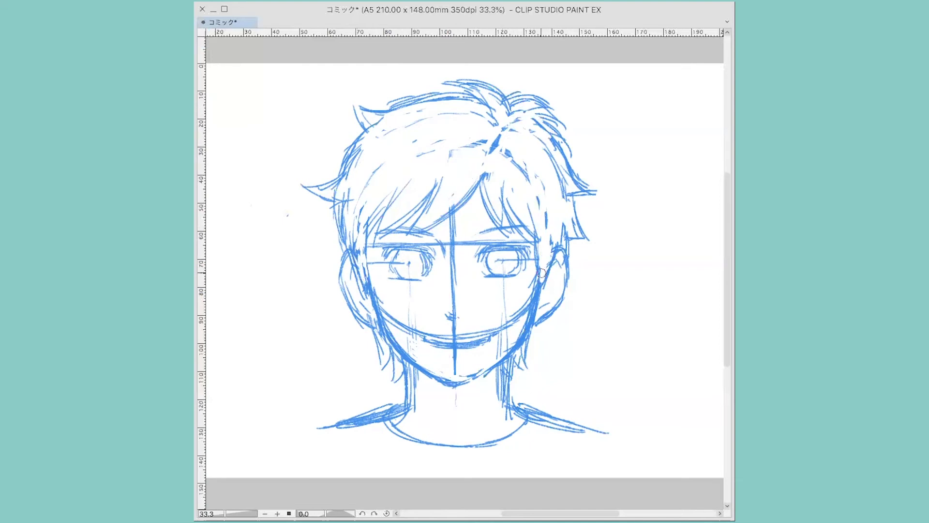
{"action": "left_click_drag", "start_coordinate": [543, 269], "coordinate": [536, 315]}
{"action": "left_click_drag", "start_coordinate": [385, 311], "coordinate": [393, 323]}
{"action": "mouse_move", "coordinate": [512, 317]}
{"action": "left_mouse_down"}
{"action": "mouse_move", "coordinate": [523, 308]}
{"action": "mouse_move", "coordinate": [516, 320]}
{"action": "left_mouse_up"}
{"action": "left_click_drag", "start_coordinate": [411, 327], "coordinate": [413, 319]}
{"action": "left_click_drag", "start_coordinate": [505, 321], "coordinate": [508, 331]}
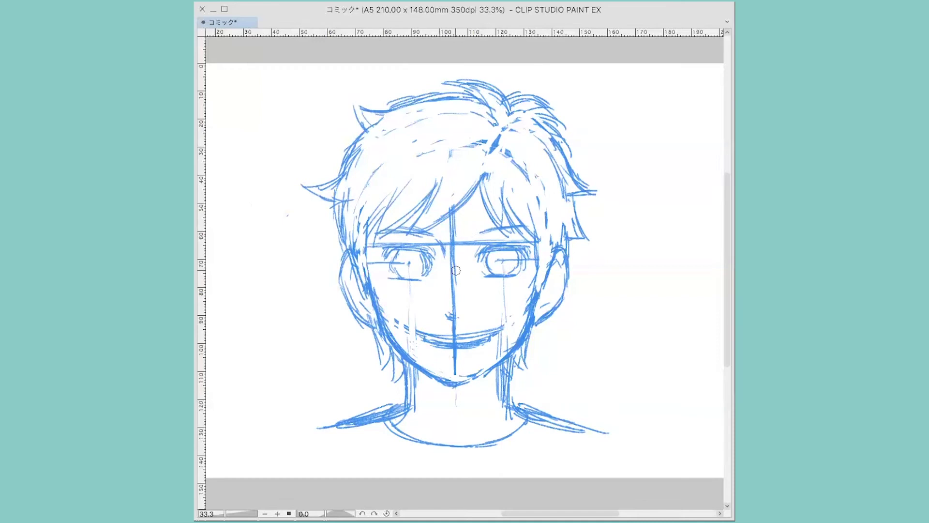
Lighten the centre line, thin both neck lines, the right shoulder and lower lip.
{"action": "mouse_move", "coordinate": [464, 233]}
{"action": "left_mouse_down"}
{"action": "mouse_move", "coordinate": [453, 241]}
{"action": "mouse_move", "coordinate": [455, 192]}
{"action": "left_mouse_up"}
{"action": "mouse_move", "coordinate": [413, 369]}
{"action": "left_mouse_down"}
{"action": "mouse_move", "coordinate": [412, 409]}
{"action": "mouse_move", "coordinate": [312, 433]}
{"action": "left_mouse_up"}
{"action": "mouse_move", "coordinate": [552, 420]}
{"action": "left_mouse_down"}
{"action": "mouse_move", "coordinate": [530, 425]}
{"action": "mouse_move", "coordinate": [586, 434]}
{"action": "left_mouse_up"}
{"action": "left_click_drag", "start_coordinate": [494, 373], "coordinate": [505, 408]}
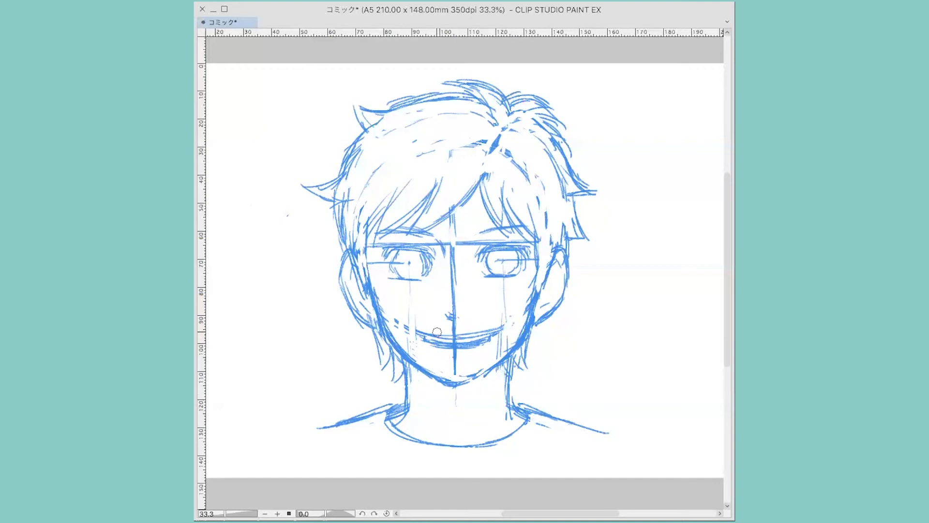
{"action": "mouse_move", "coordinate": [437, 331]}
{"action": "left_mouse_down"}
{"action": "mouse_move", "coordinate": [443, 342]}
{"action": "mouse_move", "coordinate": [499, 343]}
{"action": "mouse_move", "coordinate": [481, 345]}
{"action": "left_mouse_up"}
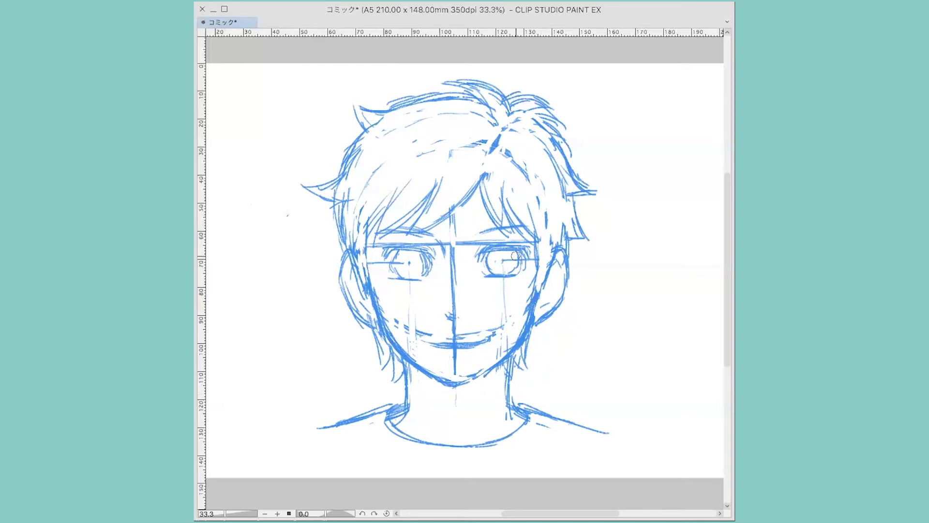
Draw the right eye's pupil and iris, then ink the left face contour in black.
{"action": "mouse_move", "coordinate": [430, 263]}
{"action": "left_mouse_down"}
{"action": "mouse_move", "coordinate": [416, 266]}
{"action": "mouse_move", "coordinate": [430, 270]}
{"action": "mouse_move", "coordinate": [421, 258]}
{"action": "mouse_move", "coordinate": [425, 274]}
{"action": "mouse_move", "coordinate": [388, 262]}
{"action": "mouse_move", "coordinate": [407, 262]}
{"action": "mouse_move", "coordinate": [393, 265]}
{"action": "mouse_move", "coordinate": [393, 277]}
{"action": "mouse_move", "coordinate": [426, 273]}
{"action": "mouse_move", "coordinate": [413, 272]}
{"action": "mouse_move", "coordinate": [420, 267]}
{"action": "left_mouse_up"}
{"action": "mouse_move", "coordinate": [503, 261]}
{"action": "left_mouse_down"}
{"action": "mouse_move", "coordinate": [498, 268]}
{"action": "mouse_move", "coordinate": [504, 261]}
{"action": "left_mouse_up"}
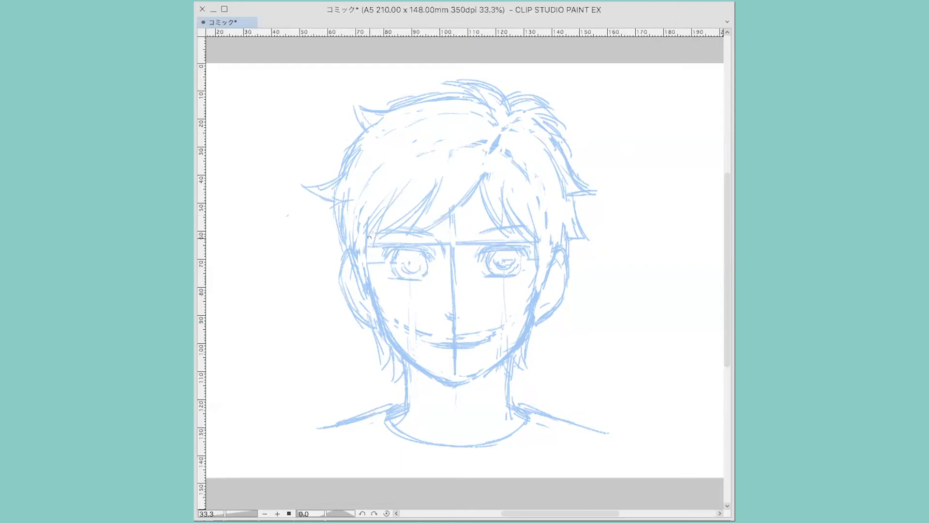
{"action": "mouse_move", "coordinate": [376, 228]}
{"action": "left_mouse_down"}
{"action": "mouse_move", "coordinate": [368, 264]}
{"action": "mouse_move", "coordinate": [366, 250]}
{"action": "mouse_move", "coordinate": [388, 333]}
{"action": "mouse_move", "coordinate": [444, 379]}
{"action": "mouse_move", "coordinate": [459, 383]}
{"action": "mouse_move", "coordinate": [447, 380]}
{"action": "mouse_move", "coordinate": [510, 357]}
{"action": "mouse_move", "coordinate": [490, 366]}
{"action": "mouse_move", "coordinate": [514, 352]}
{"action": "mouse_move", "coordinate": [496, 362]}
{"action": "mouse_move", "coordinate": [515, 347]}
{"action": "mouse_move", "coordinate": [534, 298]}
{"action": "mouse_move", "coordinate": [521, 336]}
{"action": "mouse_move", "coordinate": [486, 369]}
{"action": "left_mouse_up"}
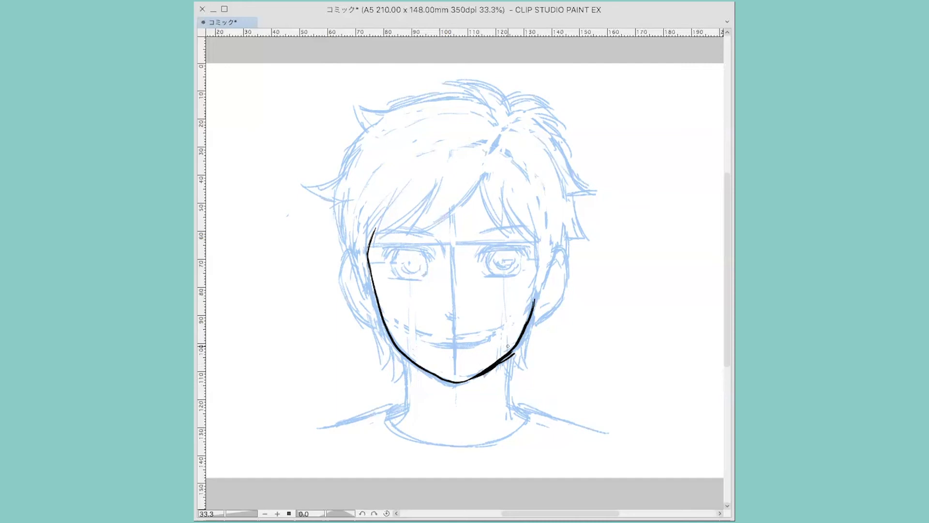
Erase the thick bump on the lower right jaw and redraw it in ink from the chin.
{"action": "left_click_drag", "start_coordinate": [510, 348], "coordinate": [480, 371]}
{"action": "left_click_drag", "start_coordinate": [482, 373], "coordinate": [486, 371]}
{"action": "mouse_move", "coordinate": [468, 381]}
{"action": "left_mouse_down"}
{"action": "mouse_move", "coordinate": [516, 349]}
{"action": "mouse_move", "coordinate": [474, 377]}
{"action": "left_mouse_up"}
Ink the corners, upper lids and lower lid of both eyes.
{"action": "mouse_move", "coordinate": [385, 254]}
{"action": "left_mouse_down"}
{"action": "mouse_move", "coordinate": [428, 248]}
{"action": "mouse_move", "coordinate": [435, 261]}
{"action": "mouse_move", "coordinate": [396, 258]}
{"action": "mouse_move", "coordinate": [398, 276]}
{"action": "mouse_move", "coordinate": [429, 264]}
{"action": "mouse_move", "coordinate": [420, 279]}
{"action": "left_mouse_up"}
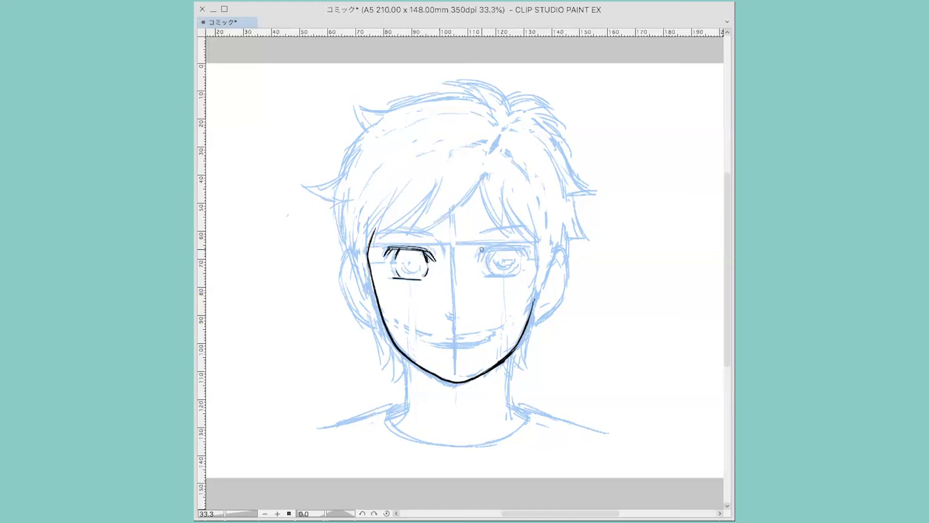
{"action": "mouse_move", "coordinate": [484, 248]}
{"action": "left_mouse_down"}
{"action": "mouse_move", "coordinate": [479, 259]}
{"action": "mouse_move", "coordinate": [481, 250]}
{"action": "mouse_move", "coordinate": [525, 247]}
{"action": "left_mouse_up"}
{"action": "mouse_move", "coordinate": [482, 251]}
{"action": "left_mouse_down"}
{"action": "mouse_move", "coordinate": [528, 252]}
{"action": "mouse_move", "coordinate": [489, 259]}
{"action": "mouse_move", "coordinate": [493, 274]}
{"action": "left_mouse_up"}
{"action": "mouse_move", "coordinate": [514, 269]}
{"action": "left_mouse_down"}
{"action": "mouse_move", "coordinate": [486, 275]}
{"action": "mouse_move", "coordinate": [520, 269]}
{"action": "left_mouse_up"}
{"action": "mouse_move", "coordinate": [480, 243]}
{"action": "left_mouse_down"}
{"action": "mouse_move", "coordinate": [474, 250]}
{"action": "mouse_move", "coordinate": [523, 244]}
{"action": "left_mouse_up"}
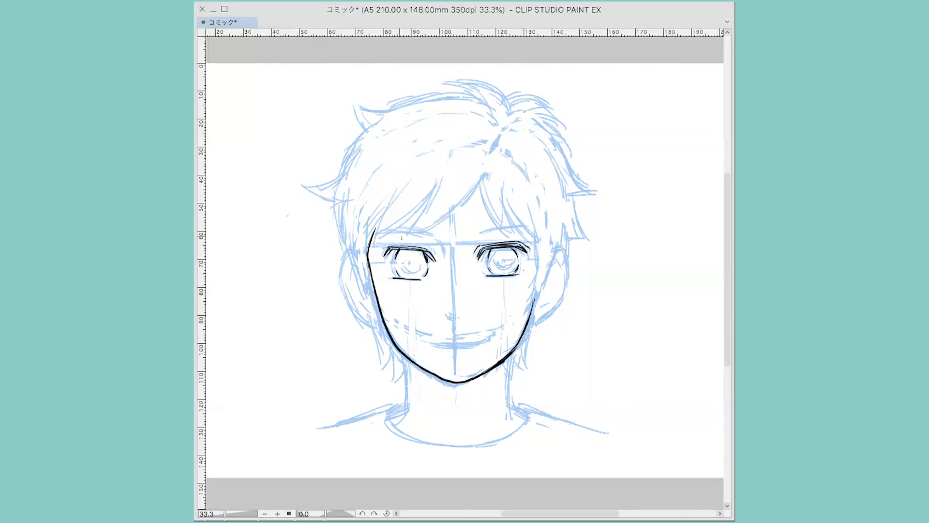
{"action": "mouse_move", "coordinate": [393, 242]}
{"action": "left_mouse_down"}
{"action": "mouse_move", "coordinate": [379, 251]}
{"action": "mouse_move", "coordinate": [432, 249]}
{"action": "left_mouse_up"}
{"action": "left_click_drag", "start_coordinate": [437, 240], "coordinate": [447, 254]}
Ink both eyebrows, the nose, the smiling mouth and short lines beneath it.
{"action": "left_click_drag", "start_coordinate": [469, 238], "coordinate": [503, 228]}
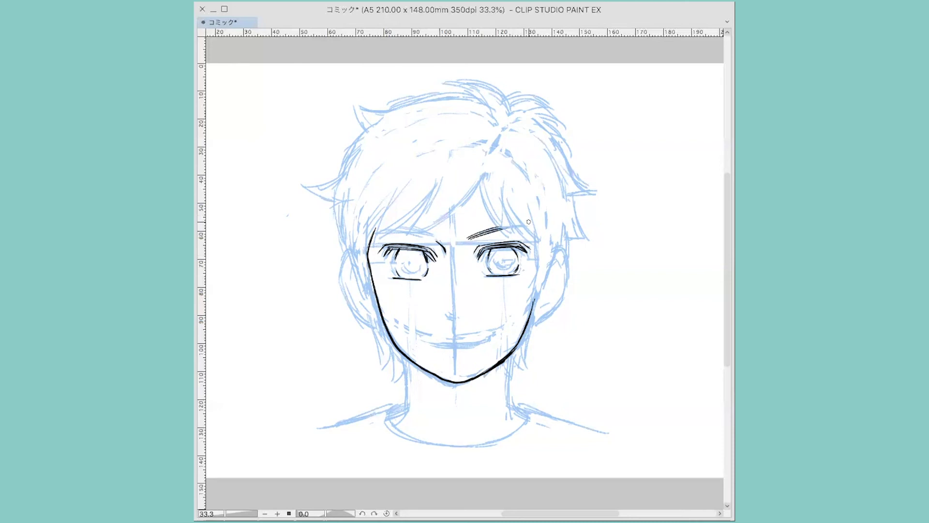
{"action": "left_click_drag", "start_coordinate": [422, 233], "coordinate": [438, 237]}
{"action": "left_click_drag", "start_coordinate": [447, 310], "coordinate": [453, 315]}
{"action": "left_click_drag", "start_coordinate": [430, 335], "coordinate": [490, 334]}
{"action": "left_click_drag", "start_coordinate": [441, 352], "coordinate": [467, 356]}
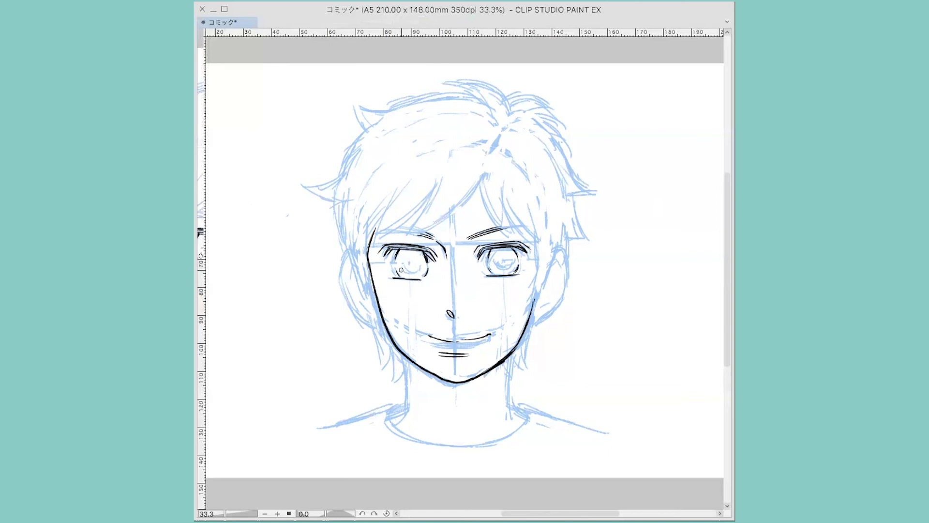
Ink the lower eye lines and the pupils of both eyes.
{"action": "left_click_drag", "start_coordinate": [402, 269], "coordinate": [426, 269]}
{"action": "left_click_drag", "start_coordinate": [491, 267], "coordinate": [513, 266]}
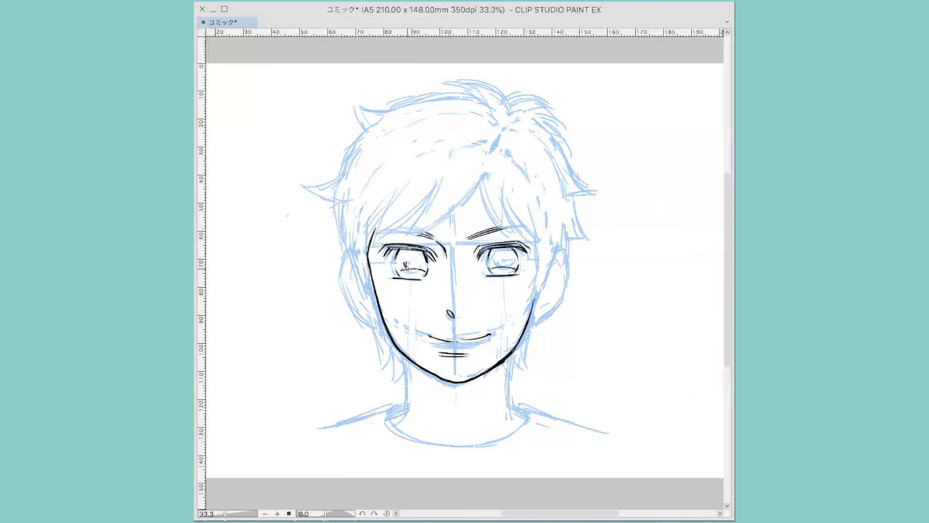
{"action": "left_click_drag", "start_coordinate": [420, 261], "coordinate": [420, 268]}
{"action": "mouse_move", "coordinate": [499, 258]}
{"action": "left_mouse_down"}
{"action": "mouse_move", "coordinate": [496, 267]}
{"action": "mouse_move", "coordinate": [513, 269]}
{"action": "left_mouse_up"}
Ink both neck sides, the T-shirt collar curve and both shoulder lines.
{"action": "mouse_move", "coordinate": [403, 354]}
{"action": "left_mouse_down"}
{"action": "mouse_move", "coordinate": [405, 408]}
{"action": "mouse_move", "coordinate": [390, 414]}
{"action": "left_mouse_up"}
{"action": "mouse_move", "coordinate": [509, 353]}
{"action": "left_mouse_down"}
{"action": "mouse_move", "coordinate": [514, 412]}
{"action": "mouse_move", "coordinate": [529, 417]}
{"action": "left_mouse_up"}
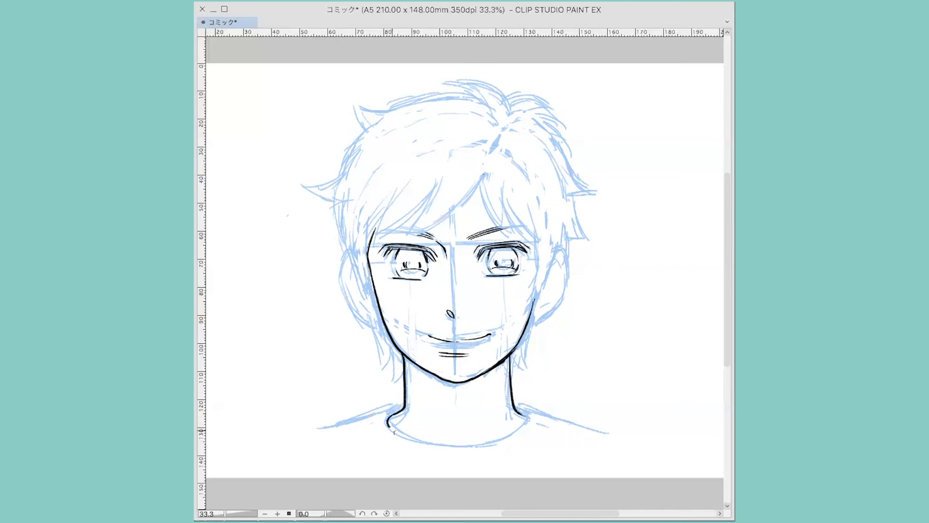
{"action": "mouse_move", "coordinate": [389, 422]}
{"action": "left_mouse_down"}
{"action": "mouse_move", "coordinate": [455, 446]}
{"action": "mouse_move", "coordinate": [528, 420]}
{"action": "left_mouse_up"}
{"action": "left_click_drag", "start_coordinate": [402, 402], "coordinate": [328, 423]}
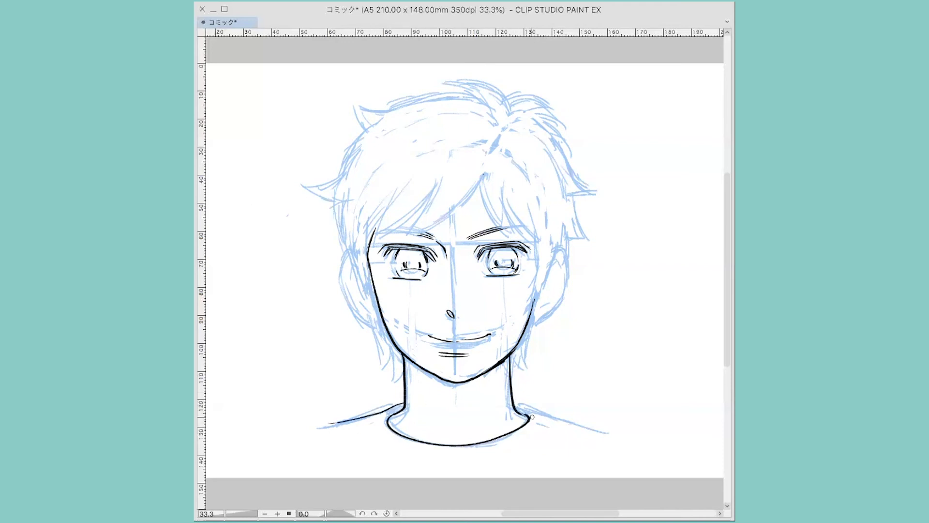
{"action": "left_click_drag", "start_coordinate": [514, 401], "coordinate": [621, 436]}
Ink the left and right fringe strands, the top hair outline and hooked tip.
{"action": "mouse_move", "coordinate": [484, 174]}
{"action": "left_mouse_down"}
{"action": "mouse_move", "coordinate": [433, 224]}
{"action": "mouse_move", "coordinate": [409, 234]}
{"action": "left_mouse_up"}
{"action": "mouse_move", "coordinate": [437, 186]}
{"action": "left_mouse_down"}
{"action": "mouse_move", "coordinate": [414, 218]}
{"action": "mouse_move", "coordinate": [430, 190]}
{"action": "mouse_move", "coordinate": [403, 226]}
{"action": "mouse_move", "coordinate": [430, 192]}
{"action": "mouse_move", "coordinate": [373, 232]}
{"action": "left_mouse_up"}
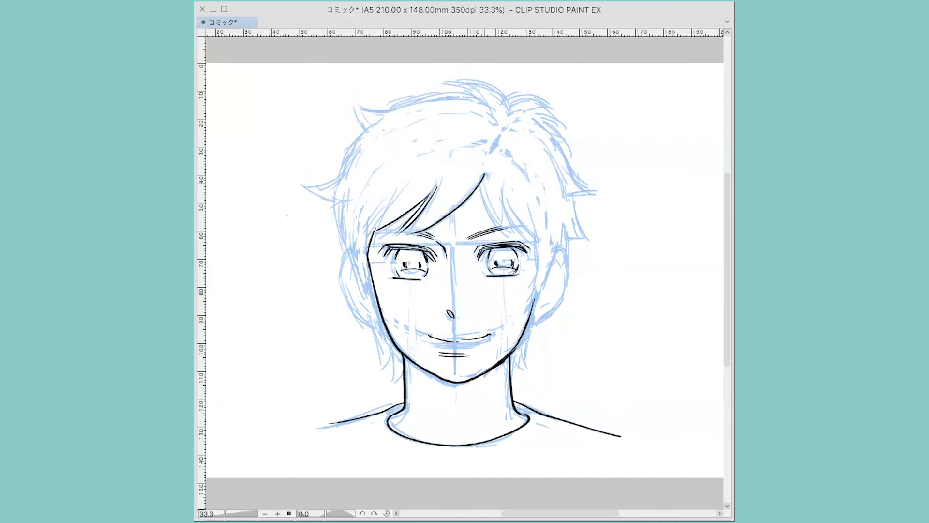
{"action": "mouse_move", "coordinate": [484, 174]}
{"action": "left_mouse_down"}
{"action": "mouse_move", "coordinate": [490, 216]}
{"action": "mouse_move", "coordinate": [511, 232]}
{"action": "left_mouse_up"}
{"action": "left_click_drag", "start_coordinate": [503, 198], "coordinate": [534, 244]}
{"action": "mouse_move", "coordinate": [511, 211]}
{"action": "left_mouse_down"}
{"action": "mouse_move", "coordinate": [553, 247]}
{"action": "mouse_move", "coordinate": [540, 219]}
{"action": "mouse_move", "coordinate": [551, 245]}
{"action": "left_mouse_up"}
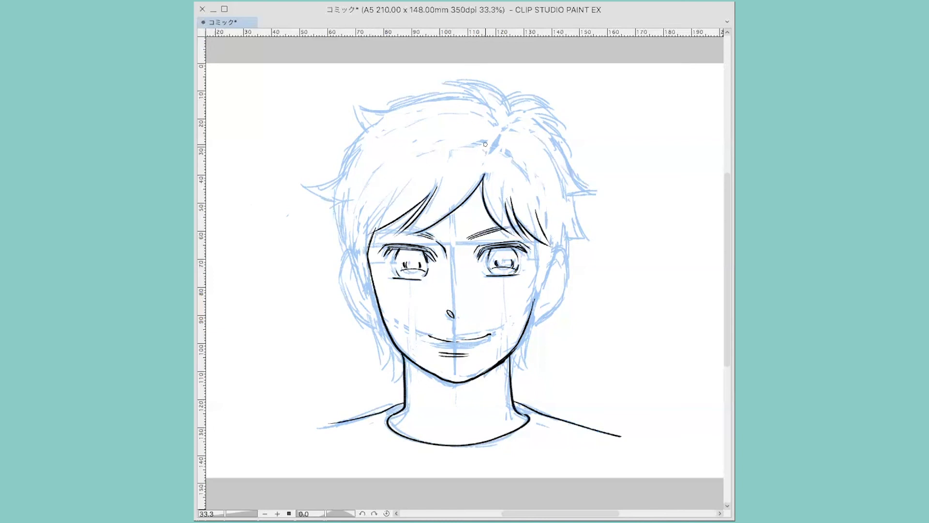
{"action": "mouse_move", "coordinate": [506, 102]}
{"action": "left_mouse_down"}
{"action": "mouse_move", "coordinate": [455, 77]}
{"action": "mouse_move", "coordinate": [472, 96]}
{"action": "mouse_move", "coordinate": [352, 110]}
{"action": "mouse_move", "coordinate": [368, 127]}
{"action": "mouse_move", "coordinate": [330, 179]}
{"action": "mouse_move", "coordinate": [311, 179]}
{"action": "mouse_move", "coordinate": [342, 201]}
{"action": "mouse_move", "coordinate": [342, 250]}
{"action": "left_mouse_up"}
{"action": "mouse_move", "coordinate": [505, 101]}
{"action": "left_mouse_down"}
{"action": "mouse_move", "coordinate": [531, 92]}
{"action": "mouse_move", "coordinate": [550, 102]}
{"action": "mouse_move", "coordinate": [526, 110]}
{"action": "mouse_move", "coordinate": [547, 121]}
{"action": "mouse_move", "coordinate": [576, 180]}
{"action": "mouse_move", "coordinate": [595, 186]}
{"action": "mouse_move", "coordinate": [577, 195]}
{"action": "mouse_move", "coordinate": [577, 224]}
{"action": "mouse_move", "coordinate": [592, 244]}
{"action": "mouse_move", "coordinate": [567, 256]}
{"action": "left_mouse_up"}
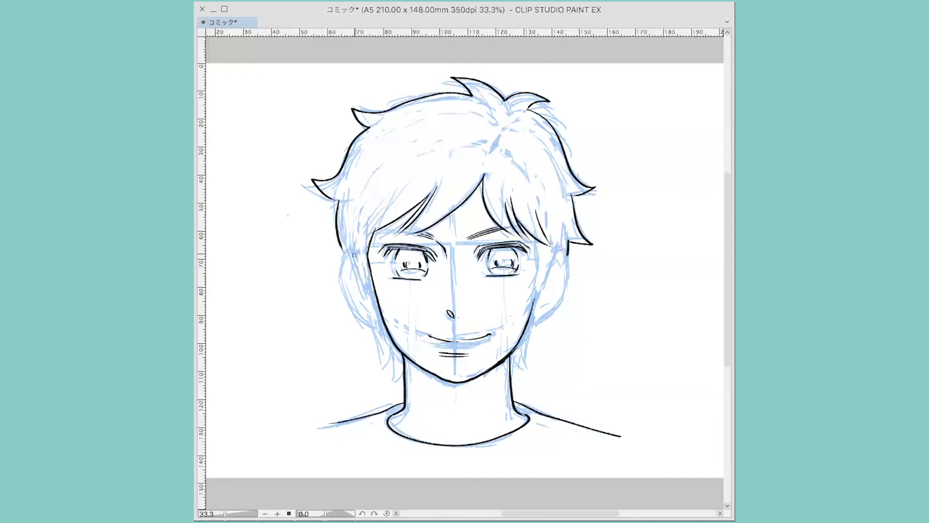
Outline both sides of the face, both ears and the hair locks below them.
{"action": "left_click_drag", "start_coordinate": [359, 268], "coordinate": [375, 304]}
{"action": "mouse_move", "coordinate": [539, 244]}
{"action": "left_mouse_down"}
{"action": "mouse_move", "coordinate": [559, 248]}
{"action": "mouse_move", "coordinate": [539, 294]}
{"action": "left_mouse_up"}
{"action": "mouse_move", "coordinate": [349, 250]}
{"action": "left_mouse_down"}
{"action": "mouse_move", "coordinate": [344, 284]}
{"action": "mouse_move", "coordinate": [381, 324]}
{"action": "left_mouse_up"}
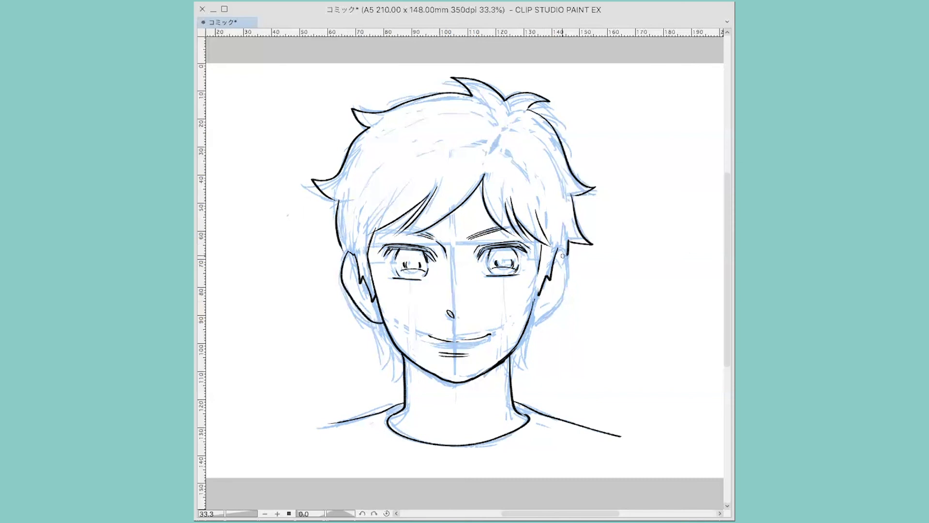
{"action": "mouse_move", "coordinate": [557, 248]}
{"action": "left_mouse_down"}
{"action": "mouse_move", "coordinate": [568, 286]}
{"action": "mouse_move", "coordinate": [527, 323]}
{"action": "left_mouse_up"}
{"action": "mouse_move", "coordinate": [376, 324]}
{"action": "left_mouse_down"}
{"action": "mouse_move", "coordinate": [381, 364]}
{"action": "mouse_move", "coordinate": [389, 351]}
{"action": "mouse_move", "coordinate": [378, 377]}
{"action": "mouse_move", "coordinate": [400, 369]}
{"action": "left_mouse_up"}
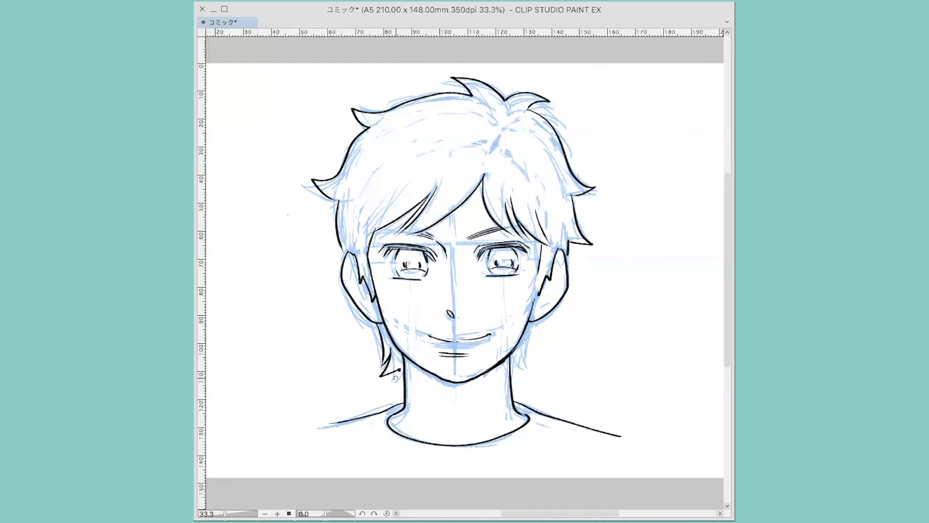
{"action": "mouse_move", "coordinate": [532, 329]}
{"action": "left_mouse_down"}
{"action": "mouse_move", "coordinate": [529, 365]}
{"action": "mouse_move", "coordinate": [518, 351]}
{"action": "mouse_move", "coordinate": [531, 366]}
{"action": "mouse_move", "coordinate": [519, 349]}
{"action": "mouse_move", "coordinate": [518, 371]}
{"action": "left_mouse_up"}
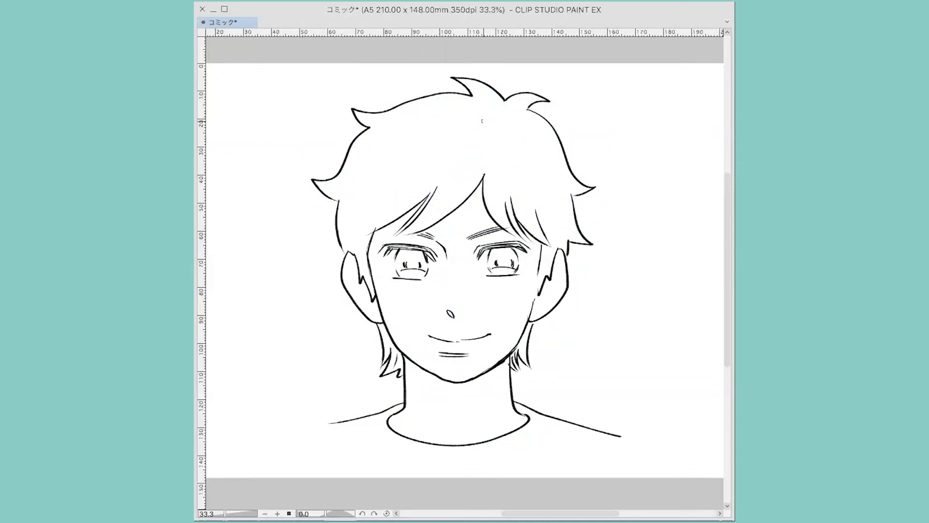
Hatch long strand lines across the top, right and left sides of the hair.
{"action": "mouse_move", "coordinate": [494, 118]}
{"action": "left_mouse_down"}
{"action": "mouse_move", "coordinate": [441, 115]}
{"action": "mouse_move", "coordinate": [426, 129]}
{"action": "mouse_move", "coordinate": [479, 125]}
{"action": "mouse_move", "coordinate": [454, 149]}
{"action": "mouse_move", "coordinate": [457, 172]}
{"action": "mouse_move", "coordinate": [427, 215]}
{"action": "left_mouse_up"}
{"action": "left_click_drag", "start_coordinate": [484, 143], "coordinate": [430, 213]}
{"action": "mouse_move", "coordinate": [493, 135]}
{"action": "left_mouse_down"}
{"action": "mouse_move", "coordinate": [497, 197]}
{"action": "mouse_move", "coordinate": [499, 167]}
{"action": "mouse_move", "coordinate": [502, 199]}
{"action": "mouse_move", "coordinate": [535, 226]}
{"action": "left_mouse_up"}
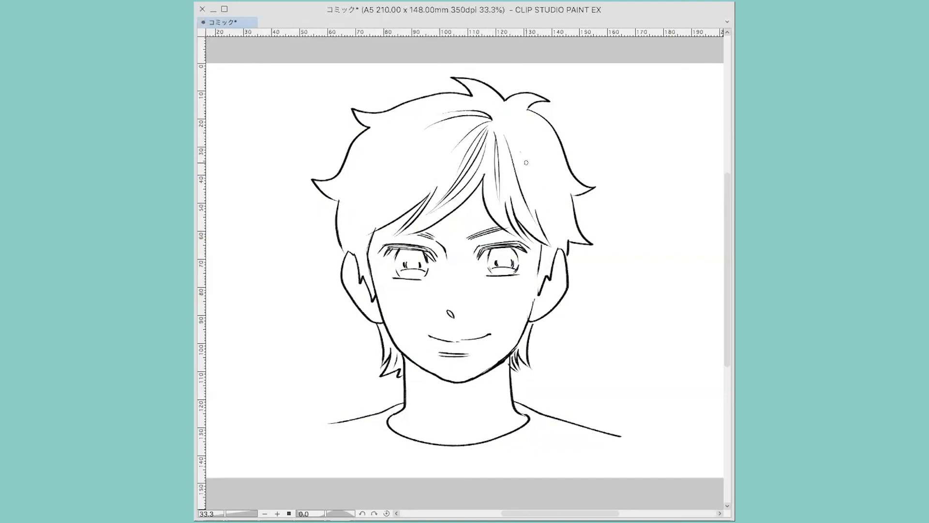
{"action": "left_click_drag", "start_coordinate": [522, 154], "coordinate": [577, 234]}
{"action": "left_click_drag", "start_coordinate": [504, 128], "coordinate": [568, 179]}
{"action": "left_click_drag", "start_coordinate": [529, 132], "coordinate": [567, 179]}
{"action": "left_click_drag", "start_coordinate": [444, 134], "coordinate": [368, 175]}
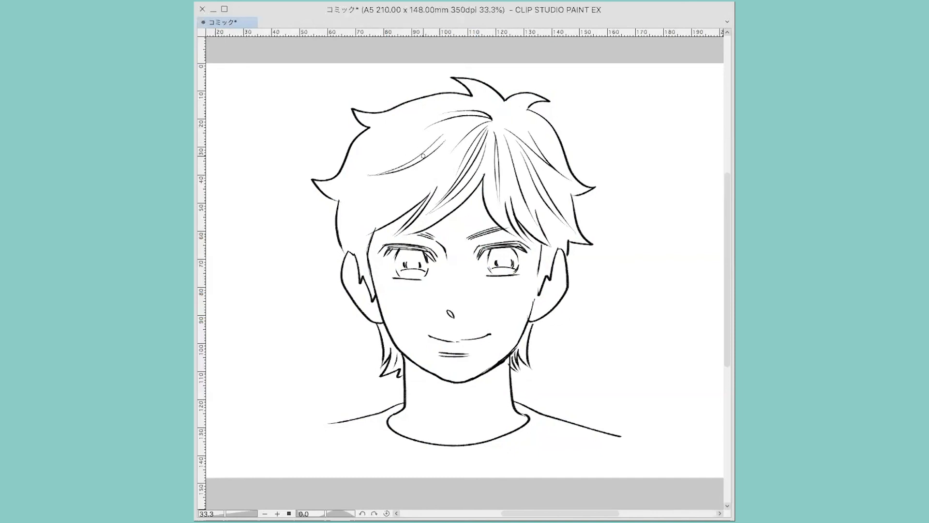
{"action": "mouse_move", "coordinate": [440, 152]}
{"action": "left_mouse_down"}
{"action": "mouse_move", "coordinate": [370, 183]}
{"action": "mouse_move", "coordinate": [357, 219]}
{"action": "left_mouse_up"}
{"action": "mouse_move", "coordinate": [412, 175]}
{"action": "left_mouse_down"}
{"action": "mouse_move", "coordinate": [351, 226]}
{"action": "mouse_move", "coordinate": [363, 280]}
{"action": "left_mouse_up"}
Hatch short strands at the temple, crown, both hair tips and jaw-side locks.
{"action": "left_click_drag", "start_coordinate": [542, 247], "coordinate": [542, 272]}
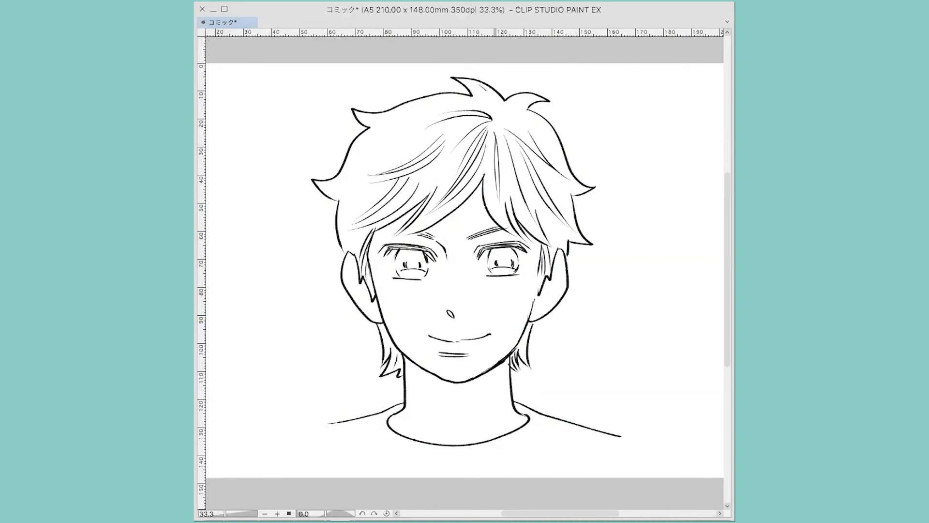
{"action": "left_click_drag", "start_coordinate": [488, 91], "coordinate": [496, 108]}
{"action": "left_click_drag", "start_coordinate": [353, 113], "coordinate": [394, 124]}
{"action": "left_click_drag", "start_coordinate": [324, 195], "coordinate": [351, 177]}
{"action": "left_click_drag", "start_coordinate": [552, 225], "coordinate": [571, 249]}
{"action": "left_click_drag", "start_coordinate": [531, 320], "coordinate": [519, 358]}
{"action": "mouse_move", "coordinate": [396, 343]}
{"action": "left_mouse_down"}
{"action": "mouse_move", "coordinate": [388, 370]}
{"action": "mouse_move", "coordinate": [395, 363]}
{"action": "left_mouse_up"}
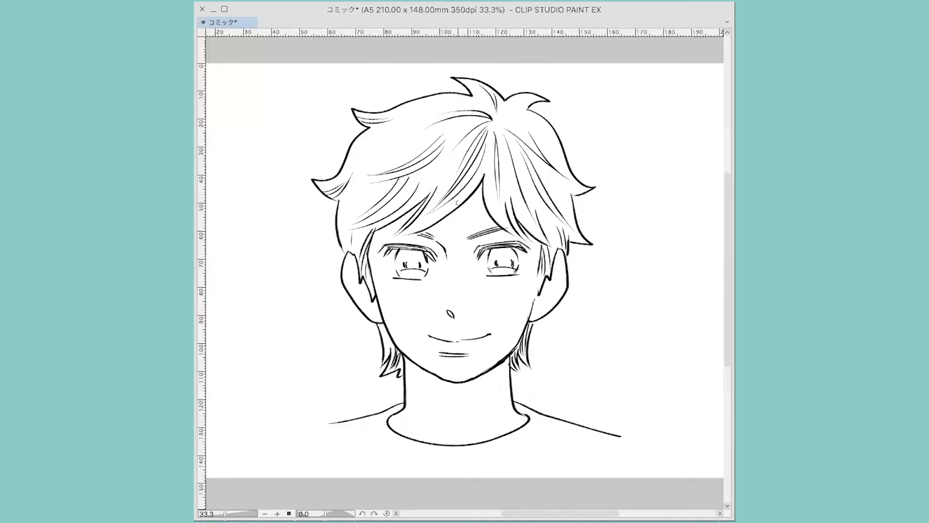
Add strands through the fringe and thicken the lower chin line.
{"action": "left_click_drag", "start_coordinate": [478, 183], "coordinate": [402, 233]}
{"action": "left_click_drag", "start_coordinate": [424, 199], "coordinate": [373, 231]}
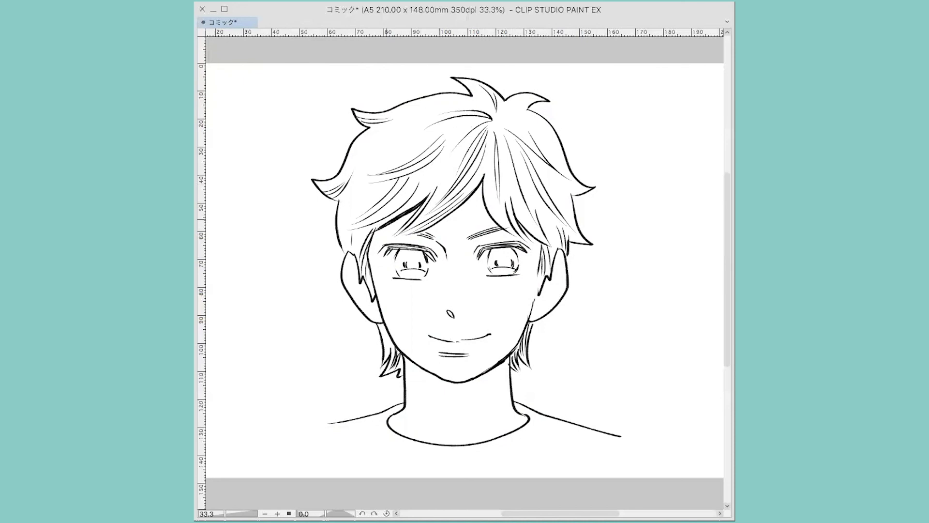
{"action": "left_click_drag", "start_coordinate": [482, 182], "coordinate": [481, 196]}
{"action": "left_click_drag", "start_coordinate": [433, 376], "coordinate": [472, 382]}
{"action": "mouse_move", "coordinate": [438, 377]}
{"action": "left_mouse_down"}
{"action": "mouse_move", "coordinate": [458, 384]}
{"action": "mouse_move", "coordinate": [489, 371]}
{"action": "left_mouse_up"}
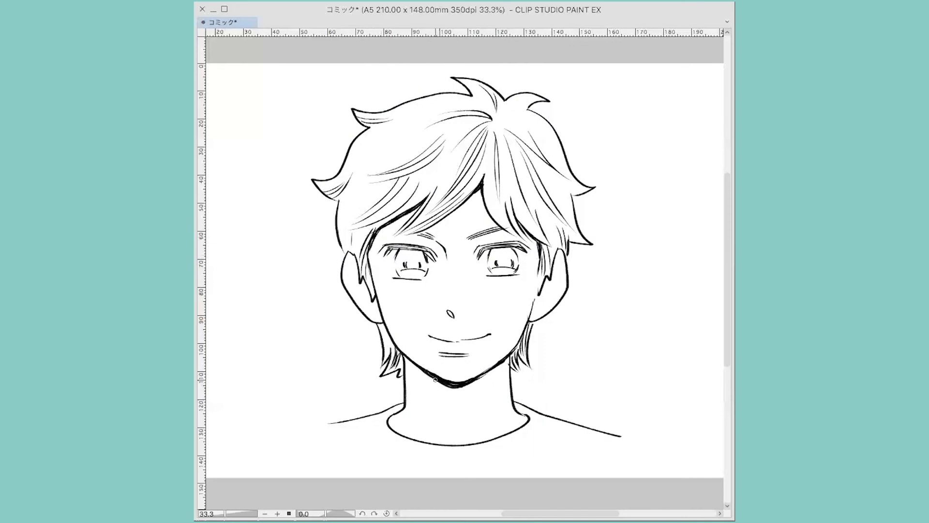
Thicken the chin, draw inner ear lines, hairline strokes and darken the right eyebrow.
{"action": "left_click_drag", "start_coordinate": [427, 372], "coordinate": [441, 383]}
{"action": "left_click_drag", "start_coordinate": [358, 293], "coordinate": [379, 307]}
{"action": "left_click_drag", "start_coordinate": [538, 295], "coordinate": [553, 278]}
{"action": "left_click_drag", "start_coordinate": [377, 233], "coordinate": [400, 231]}
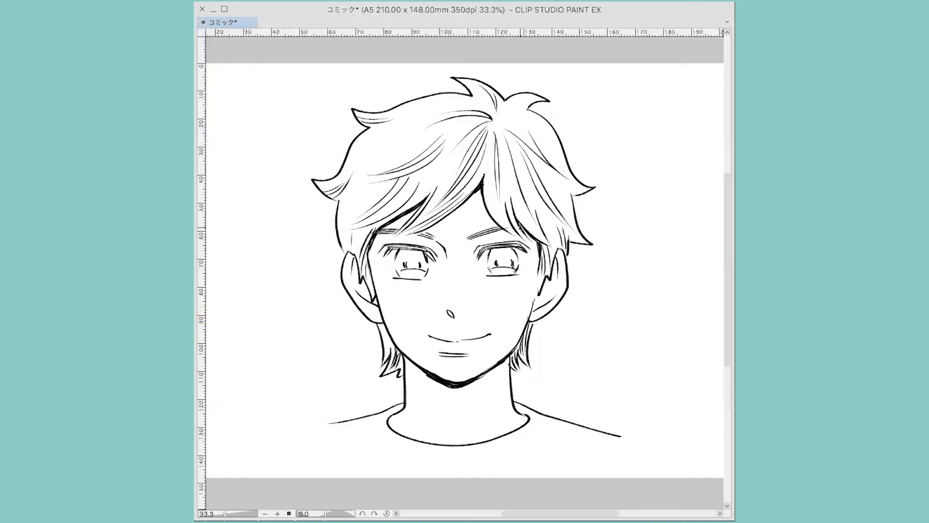
{"action": "mouse_move", "coordinate": [502, 228]}
{"action": "left_mouse_down"}
{"action": "mouse_move", "coordinate": [473, 235]}
{"action": "mouse_move", "coordinate": [504, 226]}
{"action": "left_mouse_up"}
Hatch the shadow under the chin, add neck shading lines and inner collar curves.
{"action": "mouse_move", "coordinate": [427, 377]}
{"action": "left_mouse_down"}
{"action": "mouse_move", "coordinate": [457, 406]}
{"action": "mouse_move", "coordinate": [446, 383]}
{"action": "mouse_move", "coordinate": [463, 400]}
{"action": "mouse_move", "coordinate": [460, 384]}
{"action": "mouse_move", "coordinate": [485, 374]}
{"action": "left_mouse_up"}
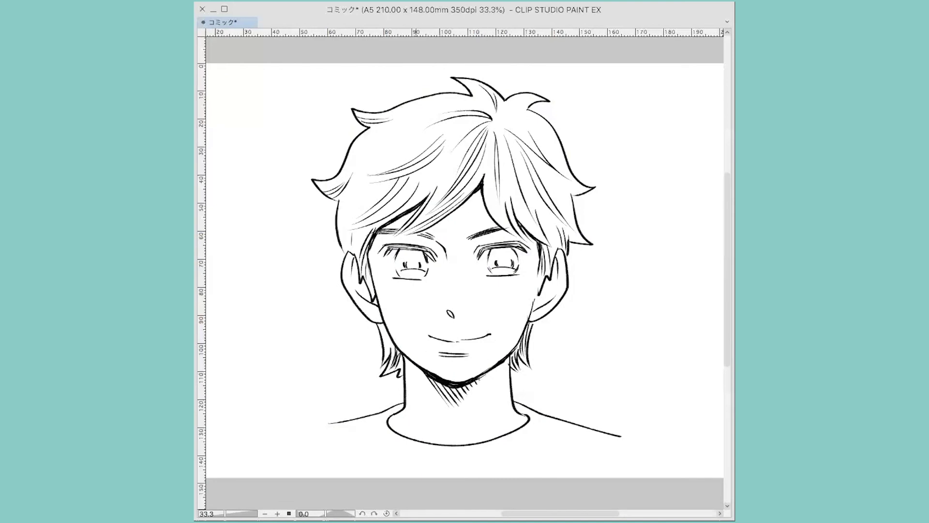
{"action": "left_click_drag", "start_coordinate": [406, 363], "coordinate": [425, 428]}
{"action": "left_click_drag", "start_coordinate": [508, 358], "coordinate": [480, 427]}
{"action": "mouse_move", "coordinate": [373, 422]}
{"action": "left_mouse_down"}
{"action": "mouse_move", "coordinate": [401, 446]}
{"action": "mouse_move", "coordinate": [486, 450]}
{"action": "left_mouse_up"}
{"action": "left_click_drag", "start_coordinate": [542, 418], "coordinate": [525, 436]}
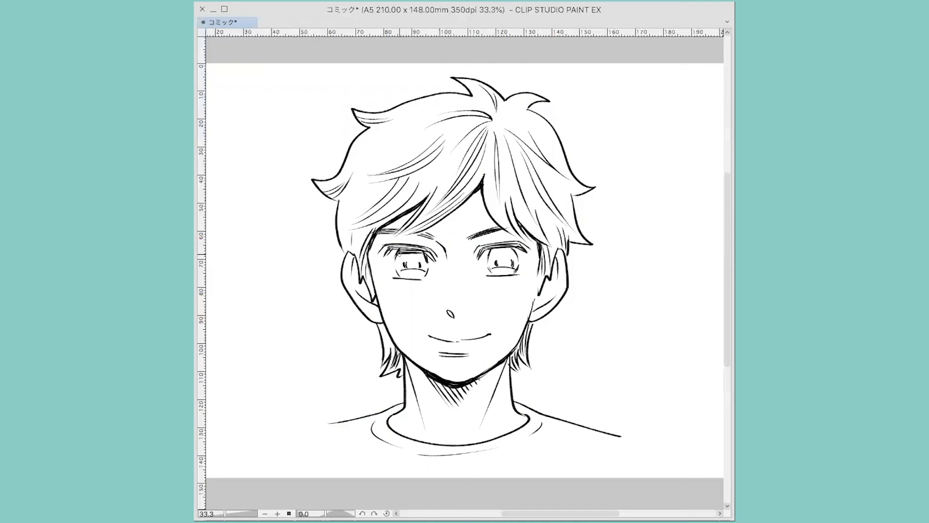
Hatch shading over both upper eyelids and add a strand at the left temple.
{"action": "mouse_move", "coordinate": [396, 252]}
{"action": "left_mouse_down"}
{"action": "mouse_move", "coordinate": [424, 254]}
{"action": "mouse_move", "coordinate": [418, 266]}
{"action": "left_mouse_up"}
{"action": "mouse_move", "coordinate": [488, 248]}
{"action": "left_mouse_down"}
{"action": "mouse_move", "coordinate": [516, 249]}
{"action": "mouse_move", "coordinate": [511, 263]}
{"action": "mouse_move", "coordinate": [516, 259]}
{"action": "left_mouse_up"}
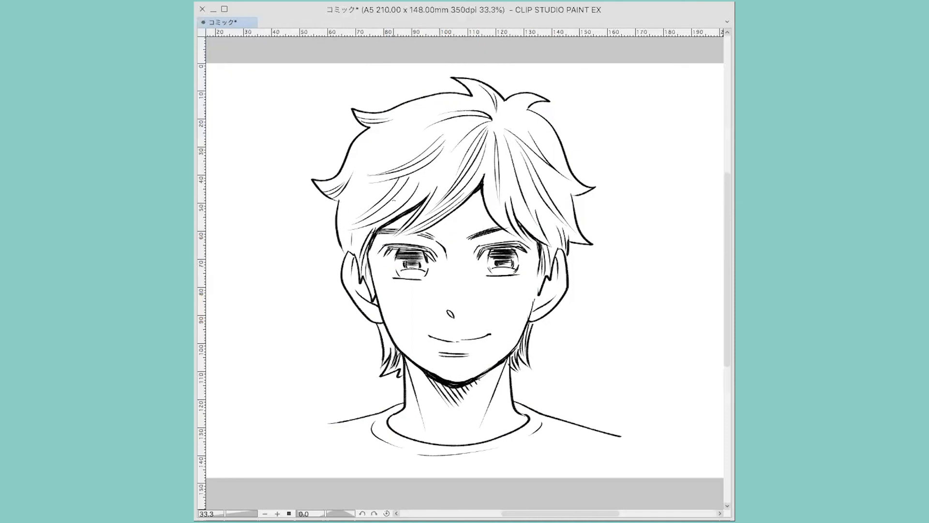
{"action": "left_click_drag", "start_coordinate": [373, 221], "coordinate": [354, 255]}
Combine the selected ink layers into one layer via Layer > Merge selected layers.
{"action": "left_click", "coordinate": [351, 1]}
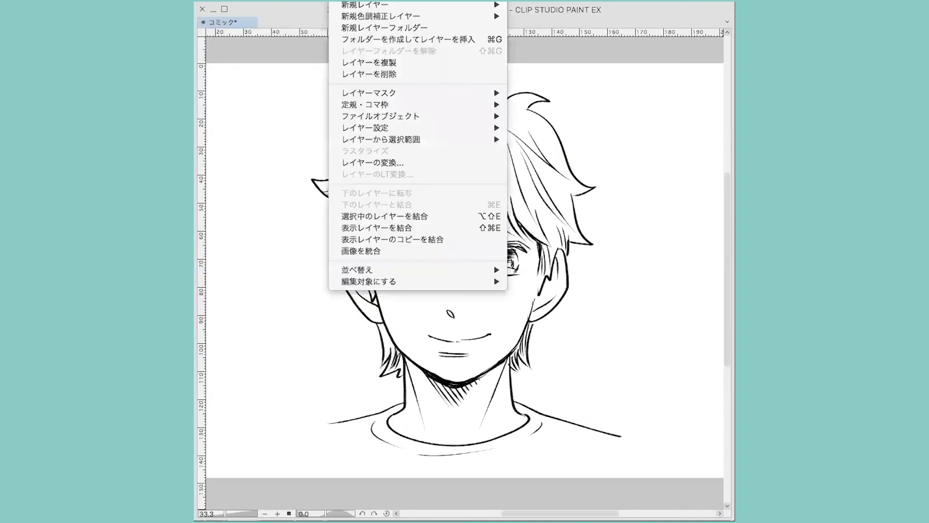
{"action": "left_click", "coordinate": [426, 214]}
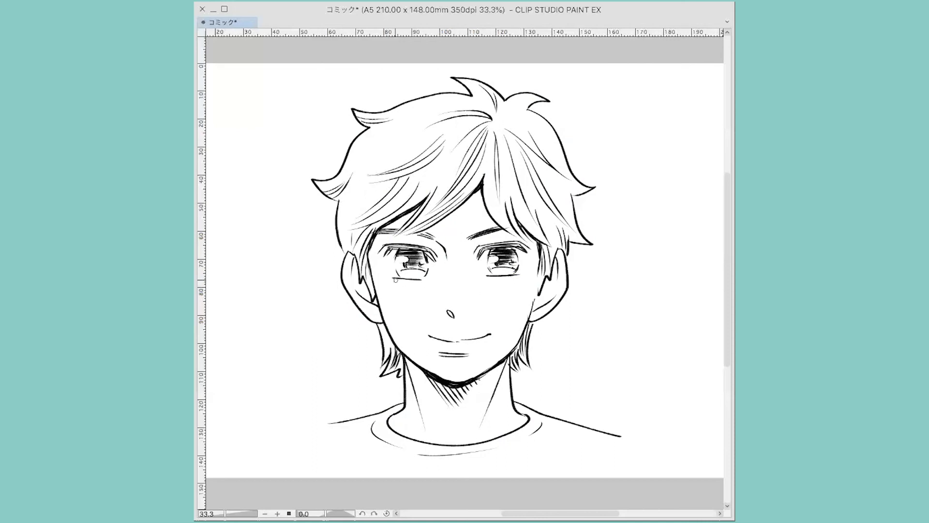
Draw two short diagonal blush hatch strokes under each eye, on the left and right cheeks.
{"action": "left_click_drag", "start_coordinate": [399, 284], "coordinate": [382, 293]}
{"action": "left_click_drag", "start_coordinate": [394, 292], "coordinate": [385, 297]}
{"action": "left_click_drag", "start_coordinate": [509, 281], "coordinate": [521, 284]}
{"action": "left_click_drag", "start_coordinate": [511, 285], "coordinate": [523, 291]}
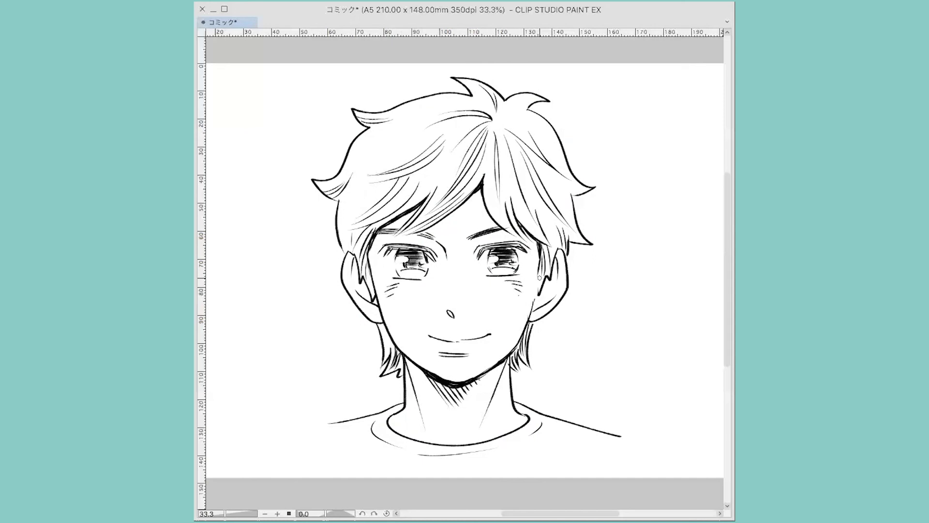